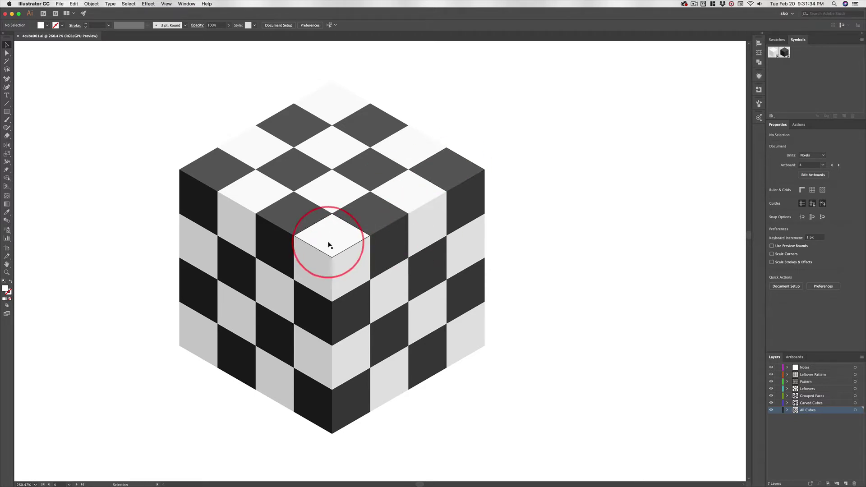
Switch to Photoshop and compare the cube patterns on Layer 2 and Layer 0 by toggling Layer 2's visibility, briefly checking the guides.
{"action": "key", "text": "super+Tab"}
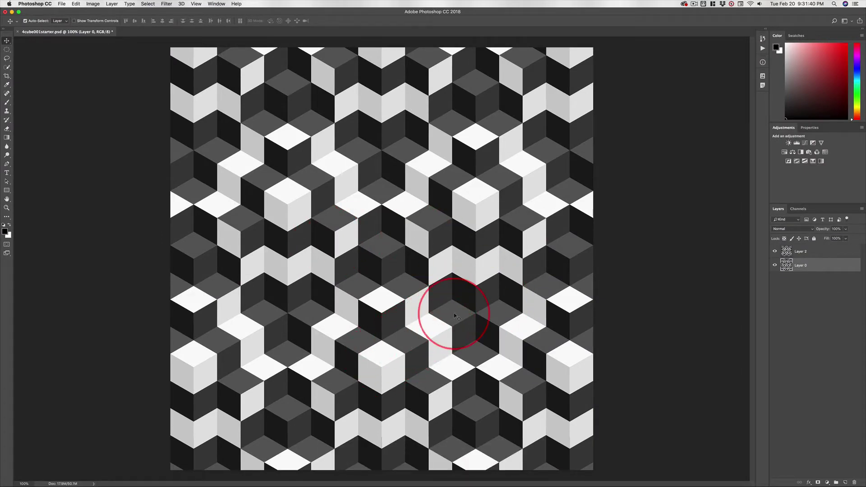
{"action": "left_click", "coordinate": [774, 252]}
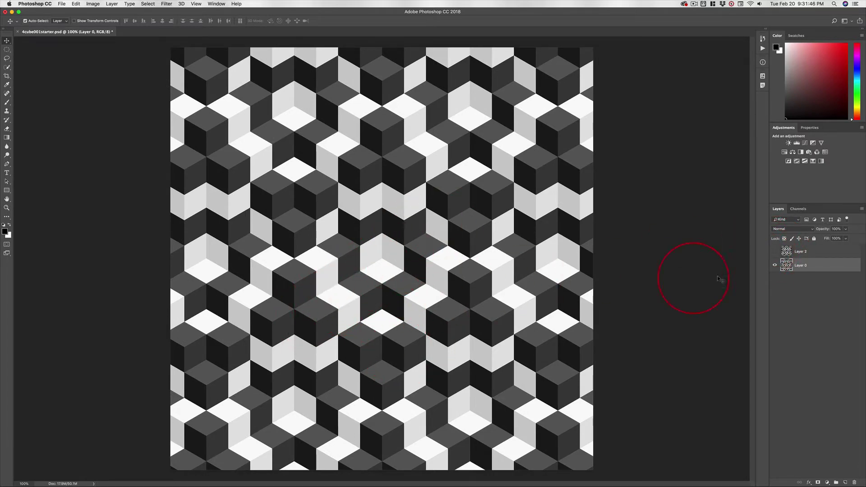
{"action": "left_click", "coordinate": [774, 252]}
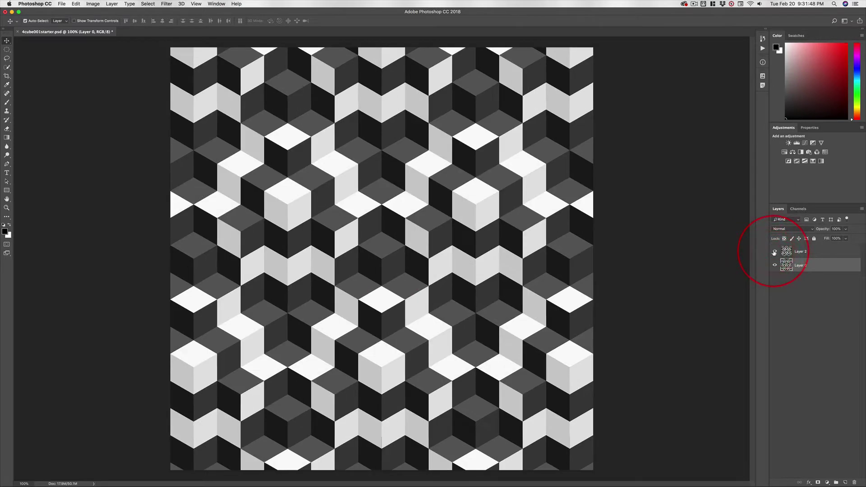
{"action": "left_click", "coordinate": [774, 252]}
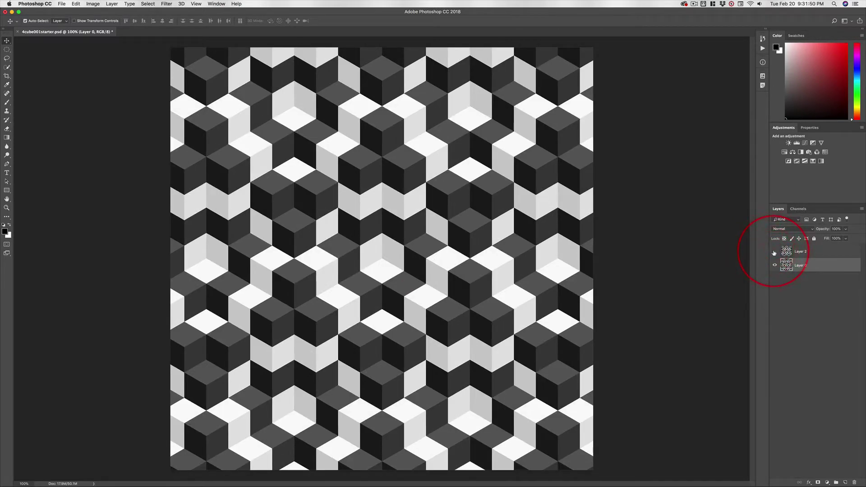
{"action": "left_click", "coordinate": [774, 251]}
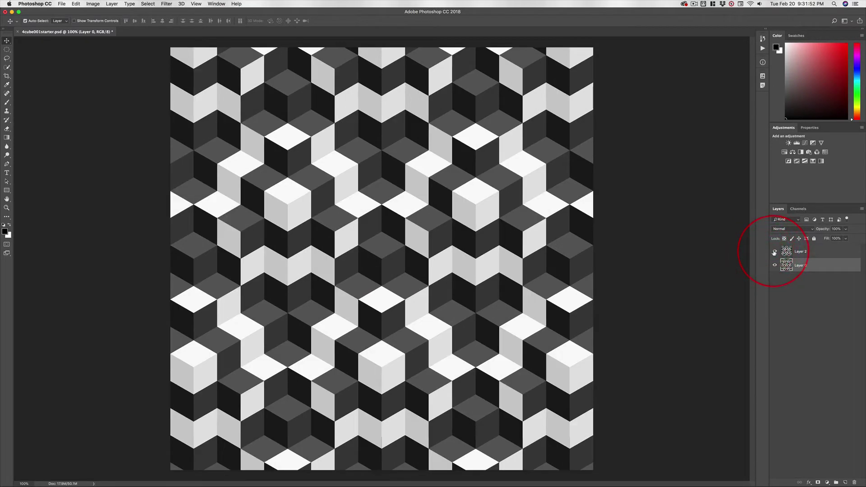
{"action": "left_click", "coordinate": [775, 252]}
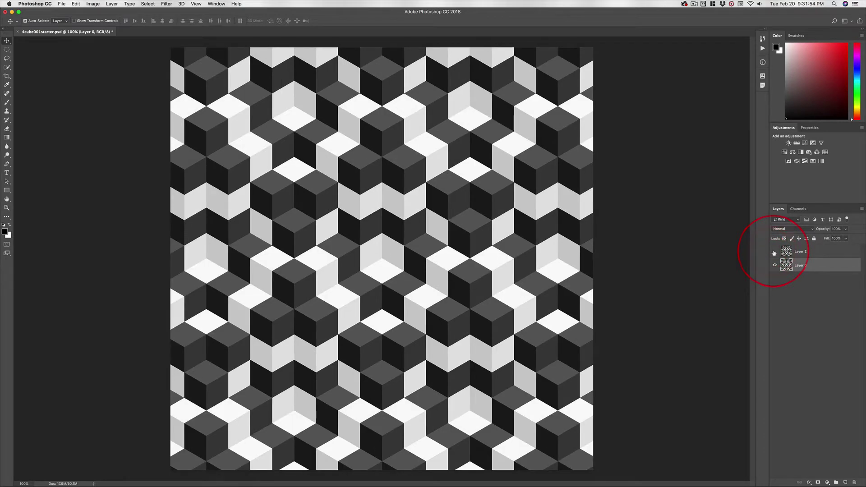
{"action": "left_click", "coordinate": [774, 251]}
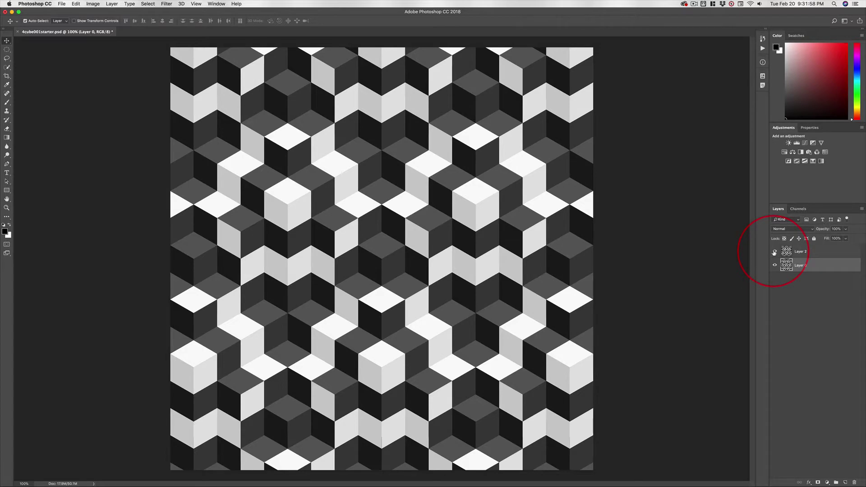
{"action": "left_click", "coordinate": [774, 252]}
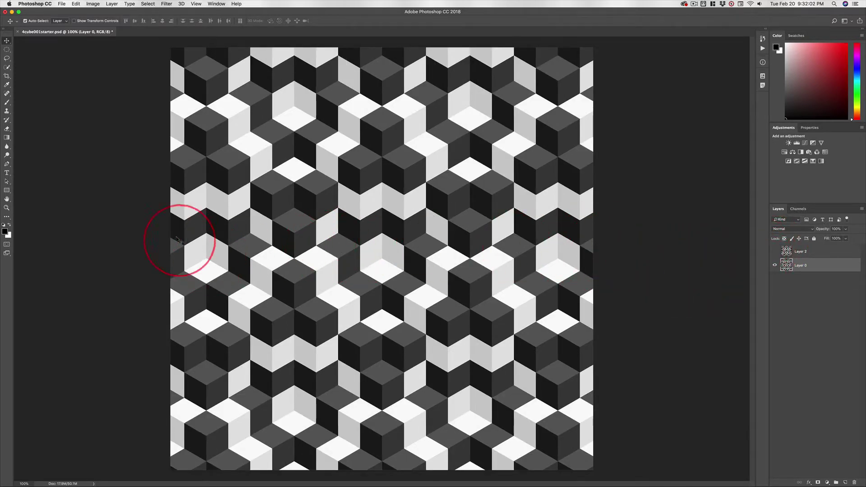
{"action": "left_click", "coordinate": [775, 251]}
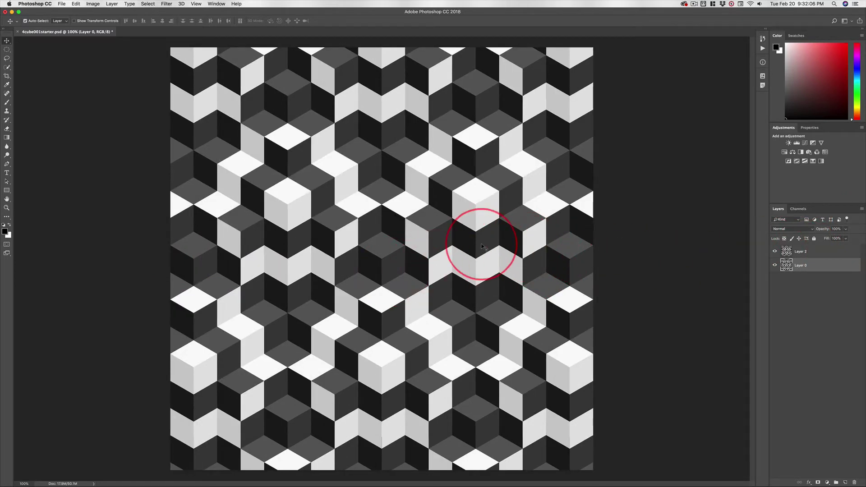
{"action": "key", "text": "super"}
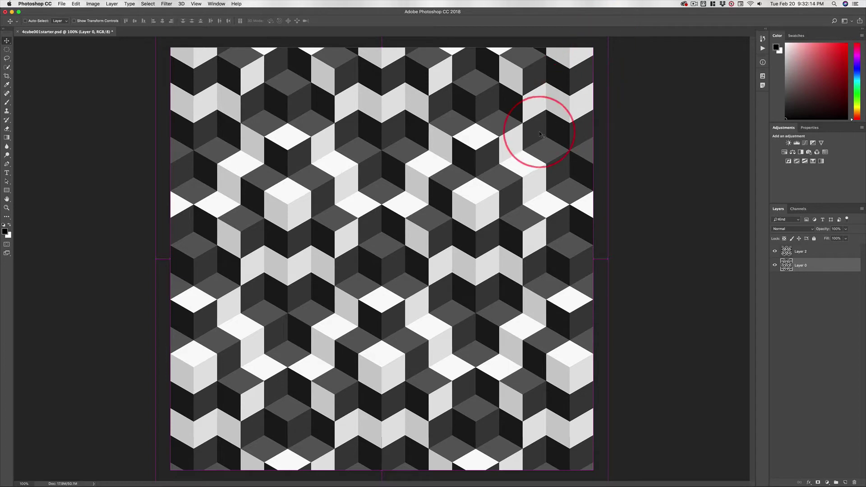
{"action": "key", "text": "super+semicolon"}
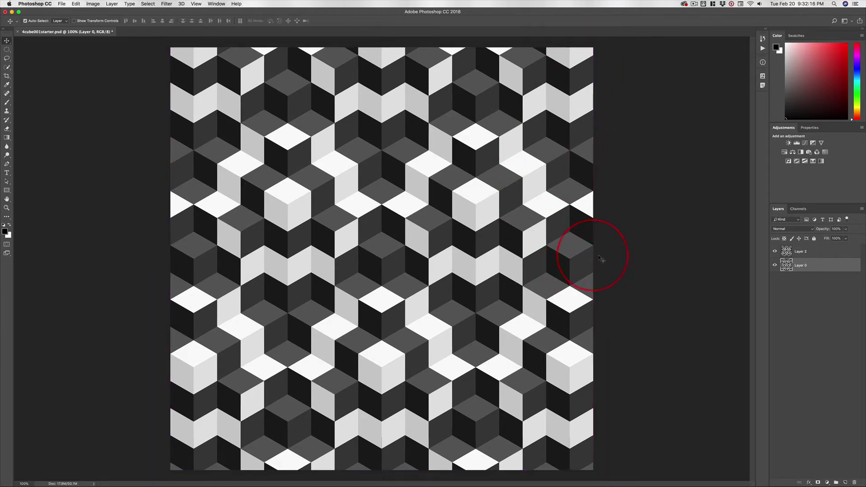
{"action": "left_click", "coordinate": [775, 251]}
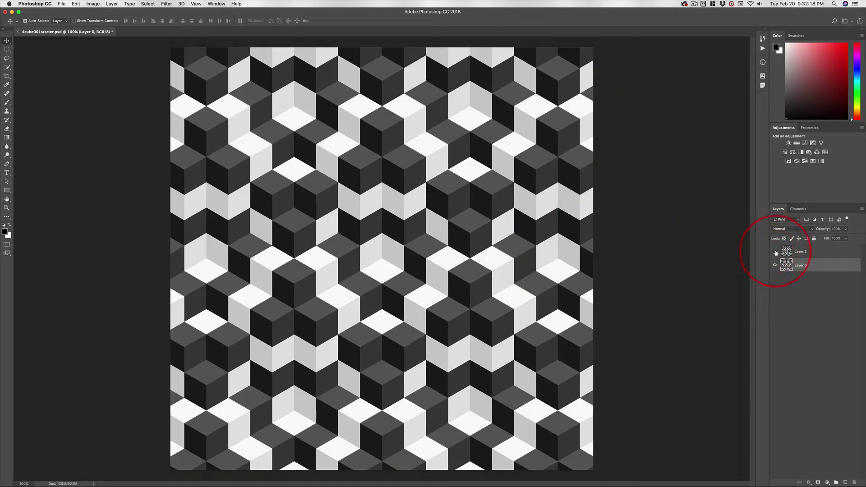
{"action": "left_click", "coordinate": [775, 252]}
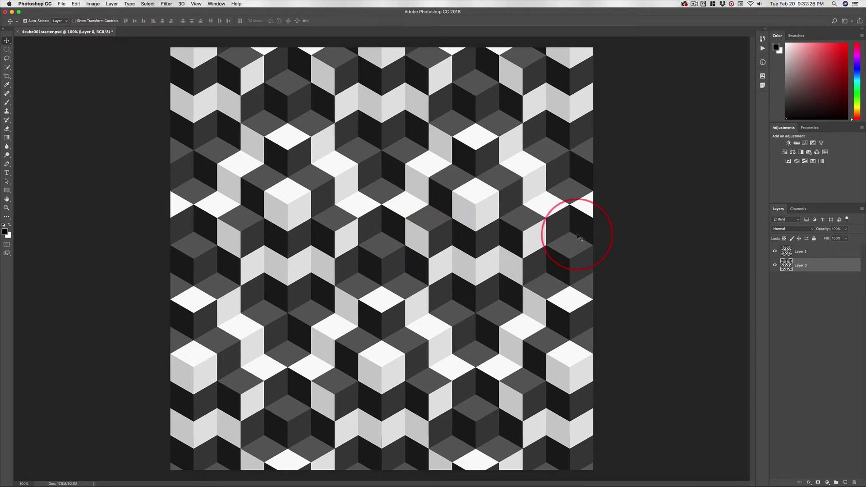
Cycle through the blend modes on Layer 2 and settle on Soft Light.
{"action": "left_click", "coordinate": [800, 254]}
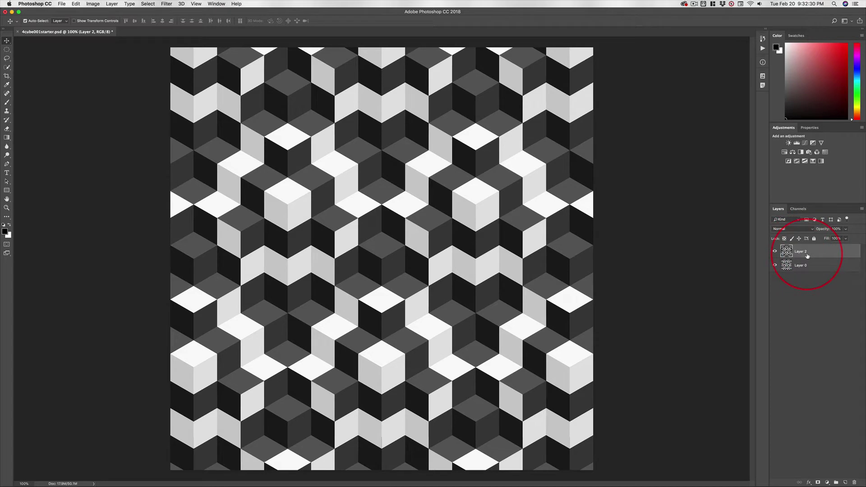
{"action": "key", "text": "shift"}
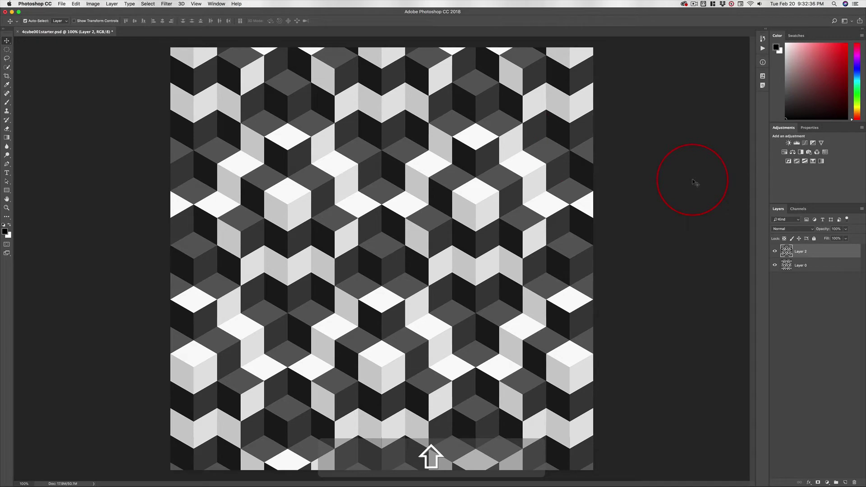
{"action": "key", "text": "shift+equal"}
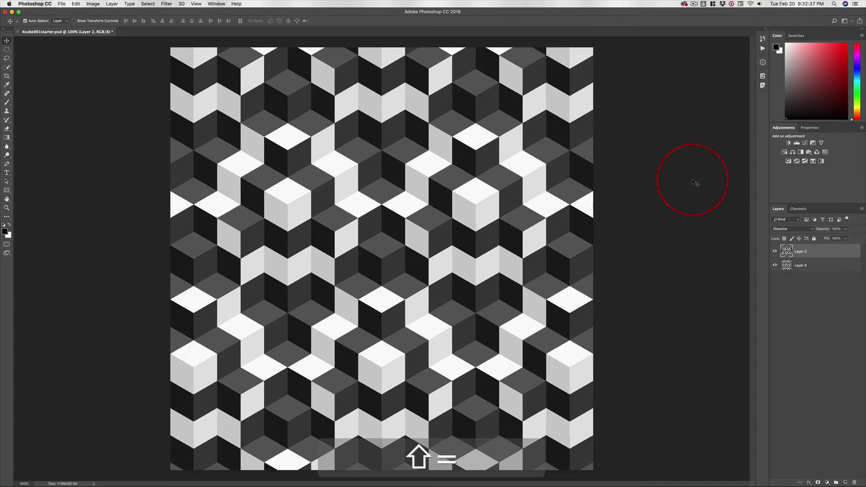
{"action": "key", "text": "shift+equal"}
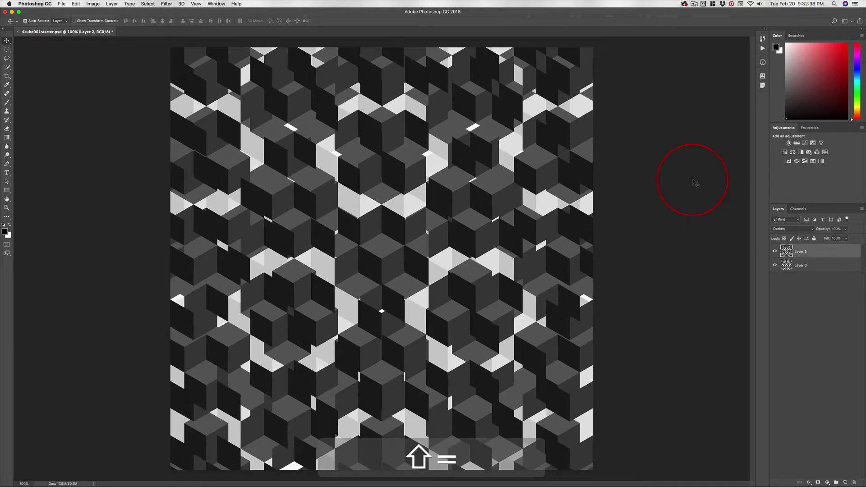
{"action": "key", "text": "shift+equal"}
{"action": "key", "text": "shift+equal"}
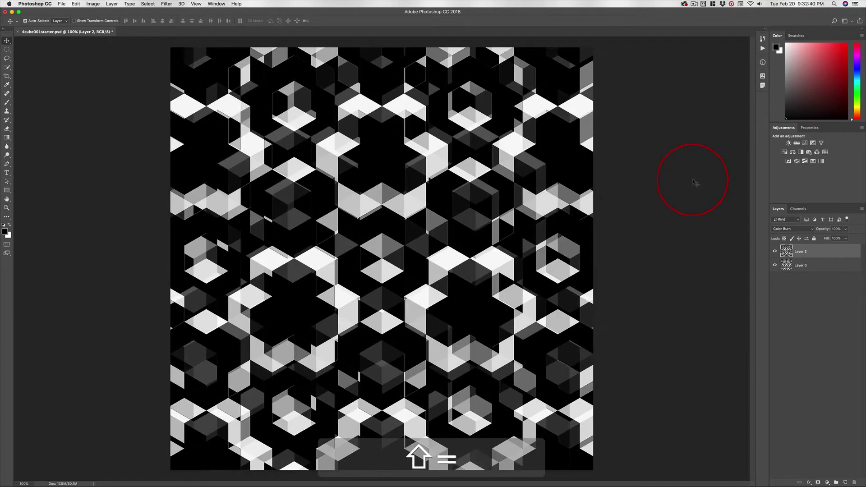
{"action": "key", "text": "shift+equal"}
{"action": "key", "text": "shift+equal"}
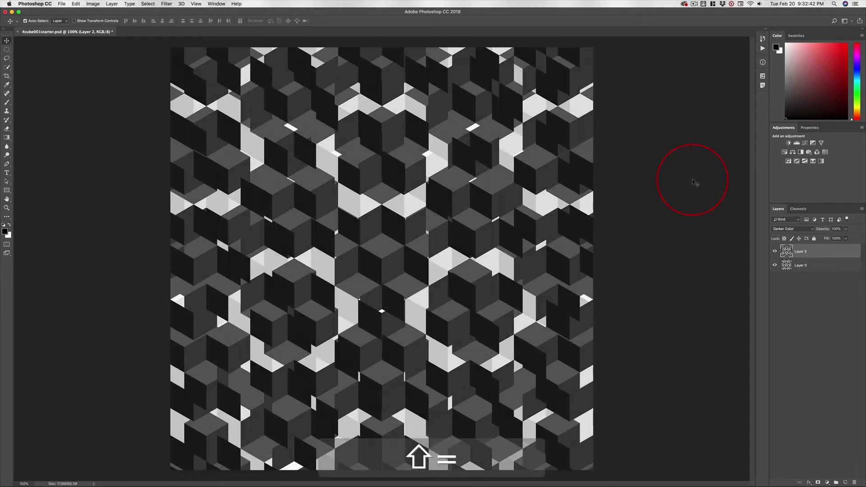
{"action": "key", "text": "shift+equal"}
{"action": "key", "text": "shift+equal"}
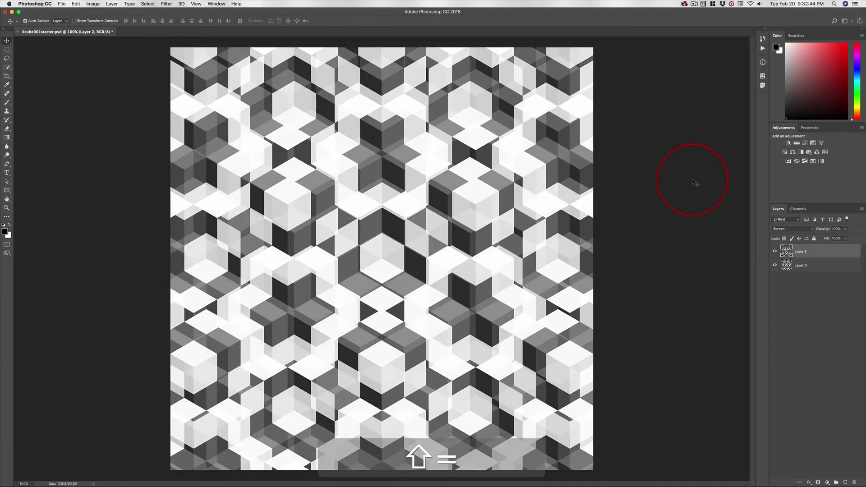
{"action": "key", "text": "shift+equal"}
{"action": "key", "text": "shift+equal"}
{"action": "key", "text": "shift+equal"}
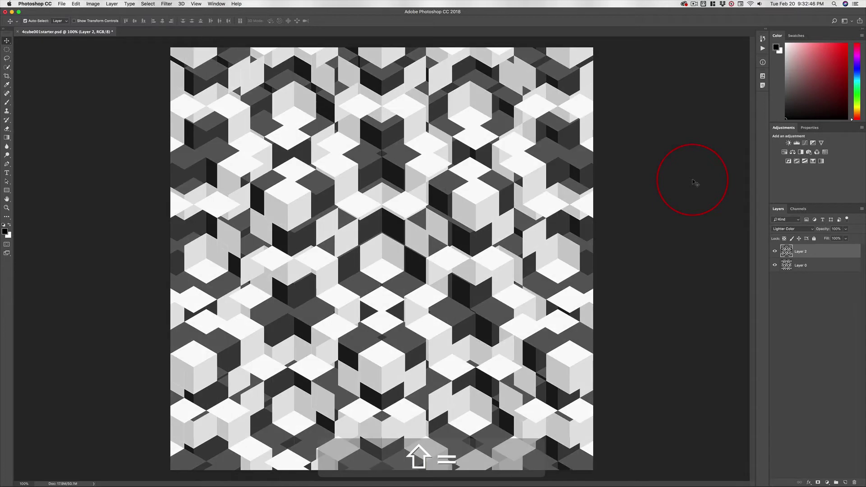
{"action": "key", "text": "shift+equal"}
{"action": "key", "text": "shift+equal"}
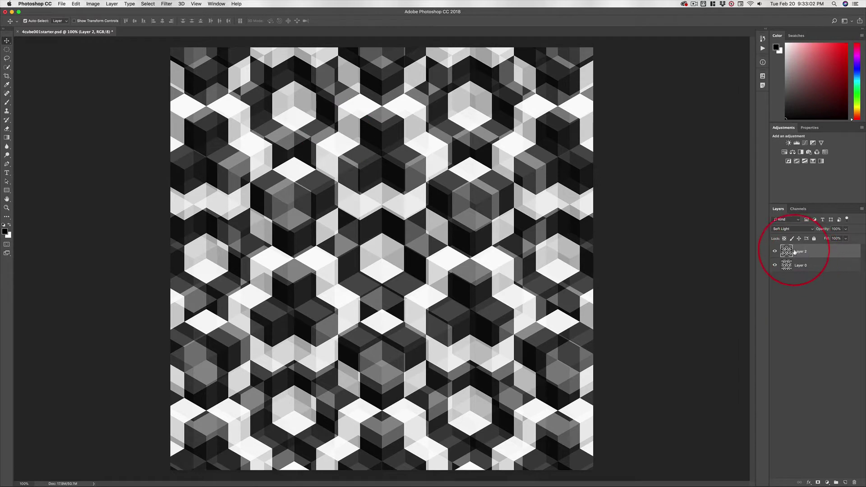
Add a new layer above Layer 2 and stamp all visible layers into it.
{"action": "left_click", "coordinate": [815, 252]}
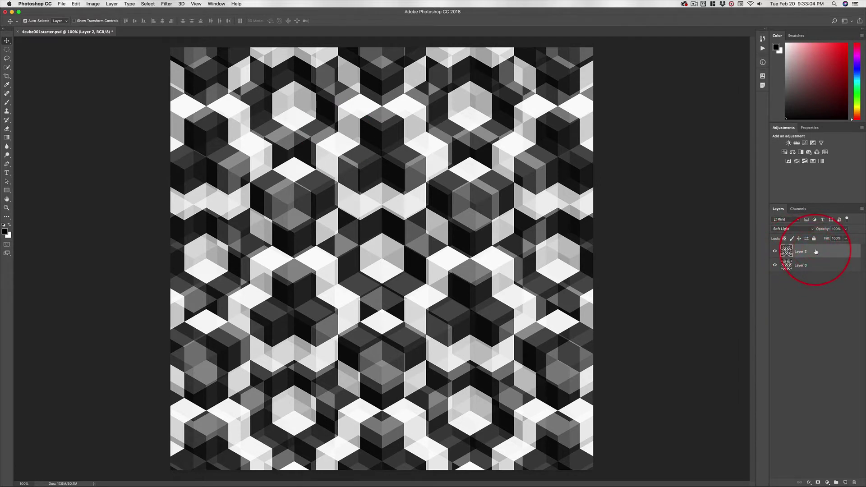
{"action": "key", "text": "shift+alt+super"}
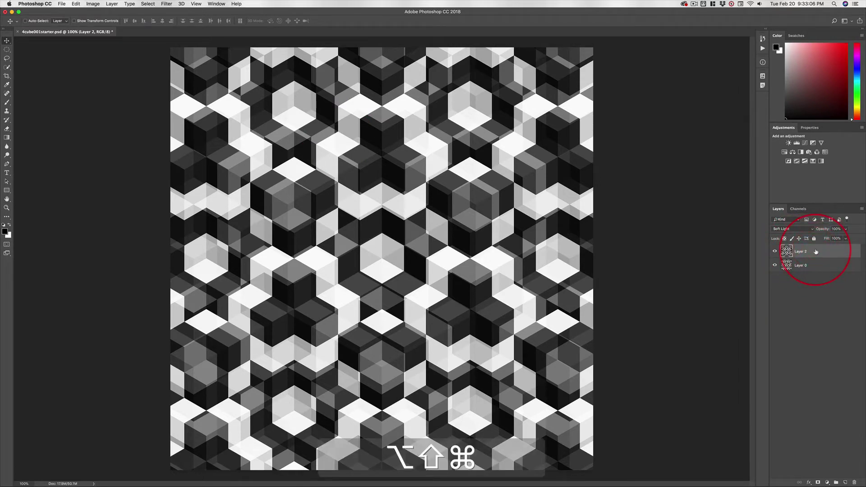
{"action": "key", "text": "shift+alt+super+n"}
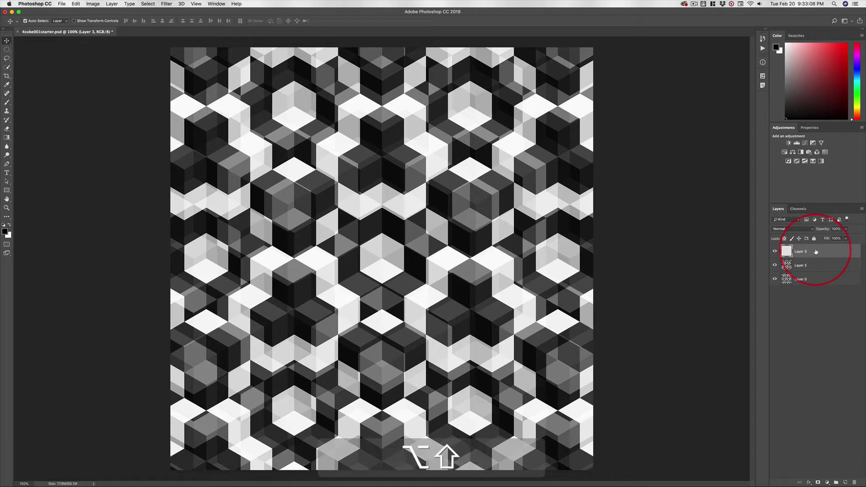
{"action": "key", "text": "shift+alt+super+e"}
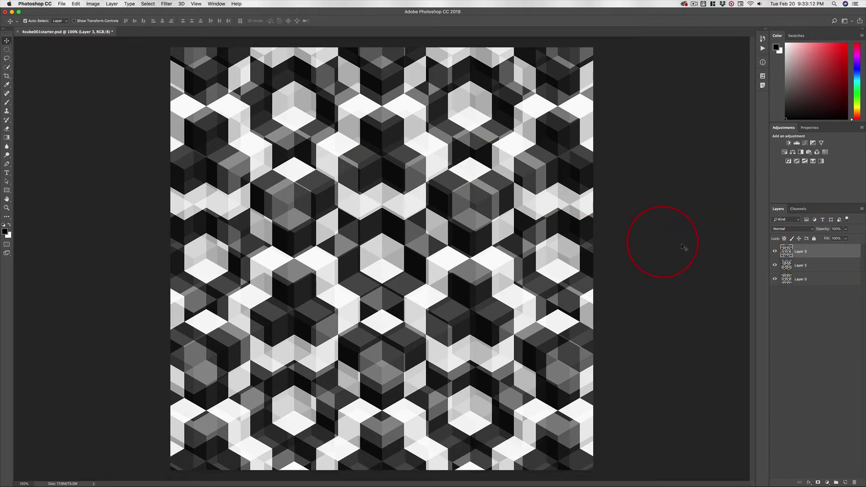
Hide the stamped top layer and cycle Layer 2's blend mode to Pin Light.
{"action": "left_click", "coordinate": [775, 252]}
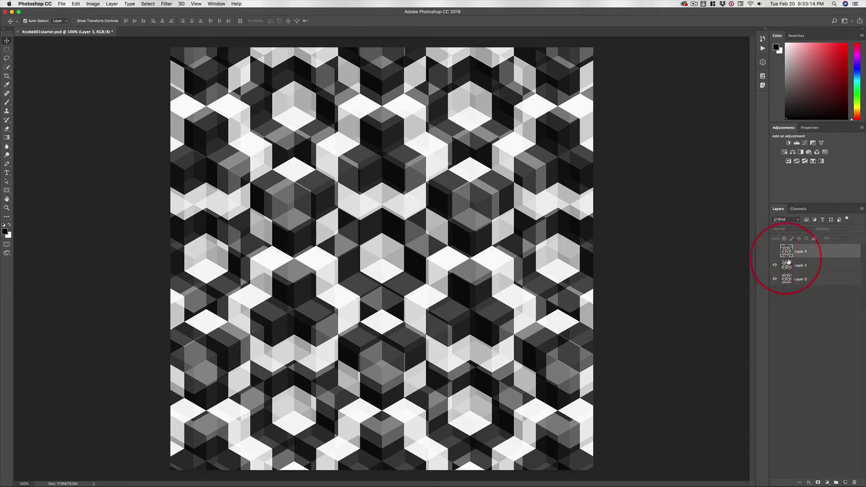
{"action": "left_click", "coordinate": [852, 273]}
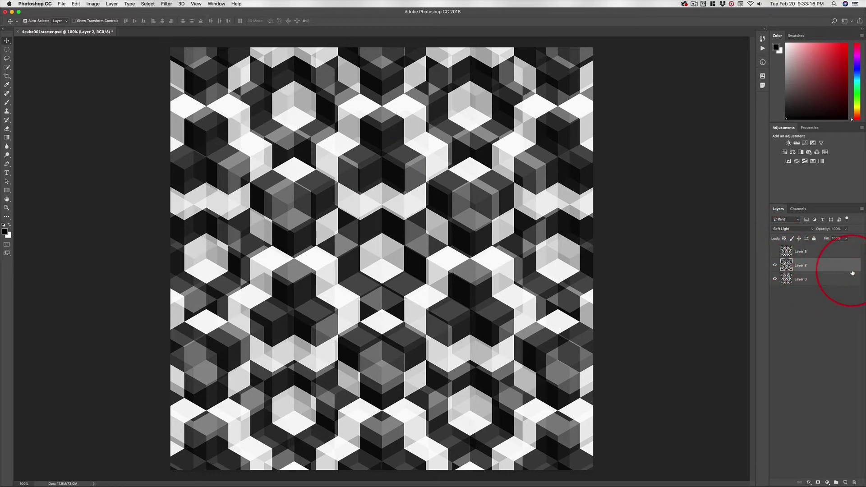
{"action": "key", "text": "shift+plus"}
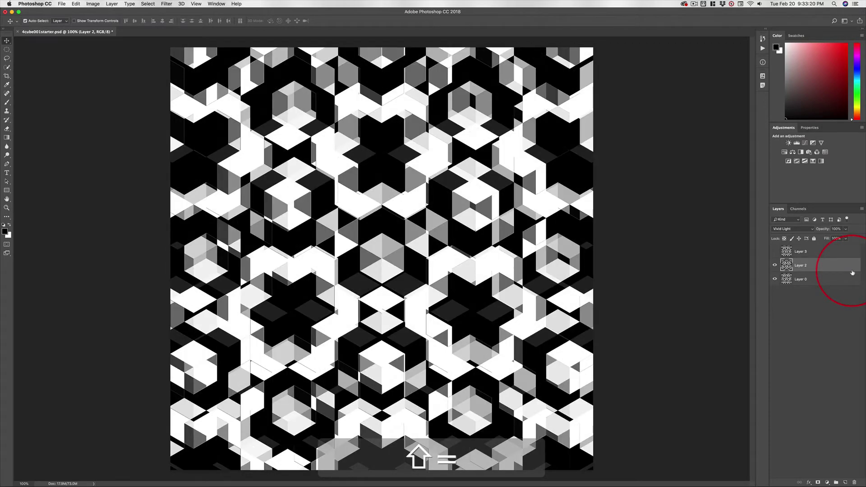
{"action": "key", "text": "shift+minus"}
{"action": "key", "text": "shift+plus"}
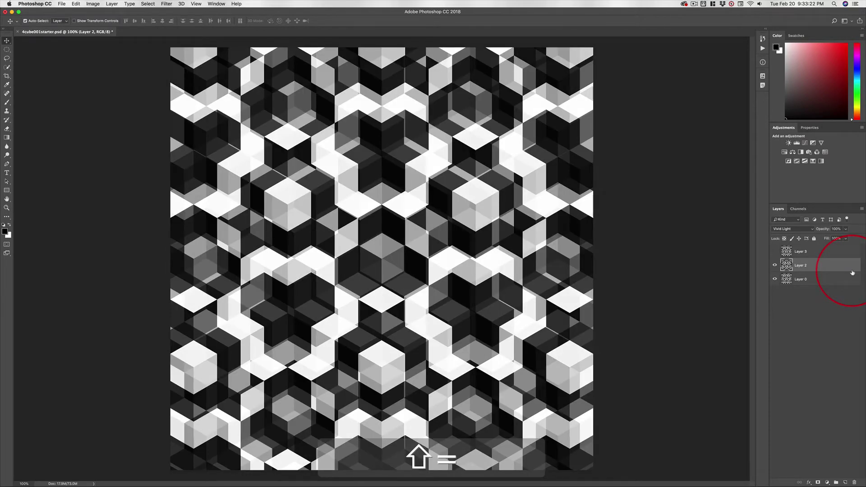
{"action": "key", "text": "shift+plus"}
{"action": "key", "text": "shift+plus"}
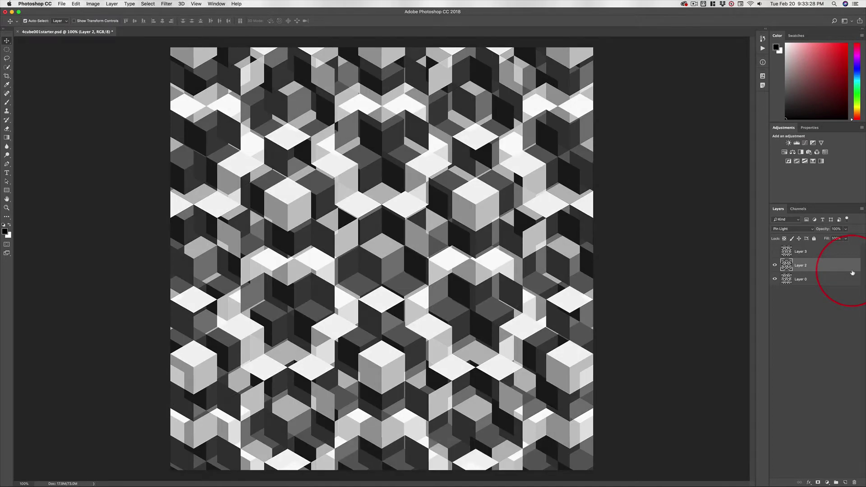
Stamp the visible Pin Light blend into a new layer above Layer 2 and compare it with the Soft Light version.
{"action": "key", "text": "alt+shift+super+n"}
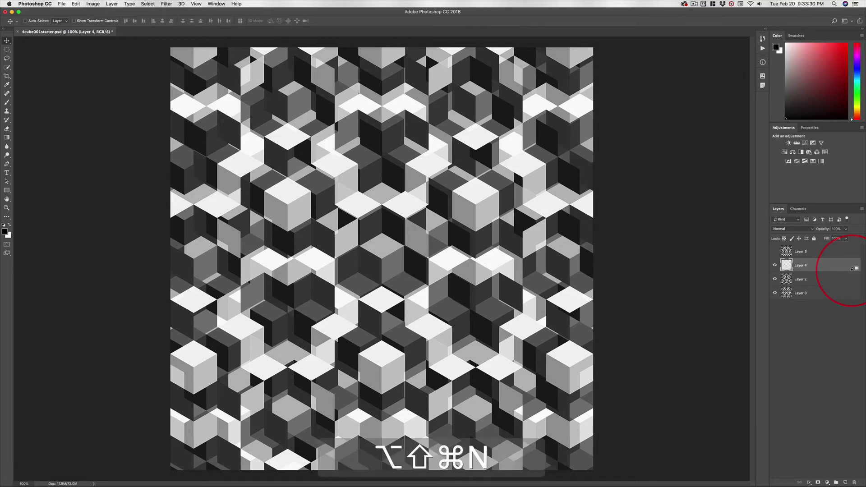
{"action": "key", "text": "alt+shift+super+e"}
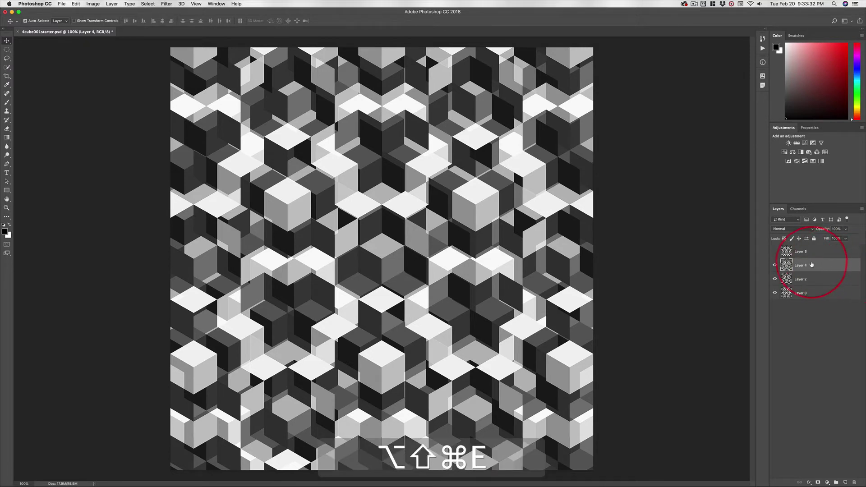
{"action": "left_click", "coordinate": [776, 253]}
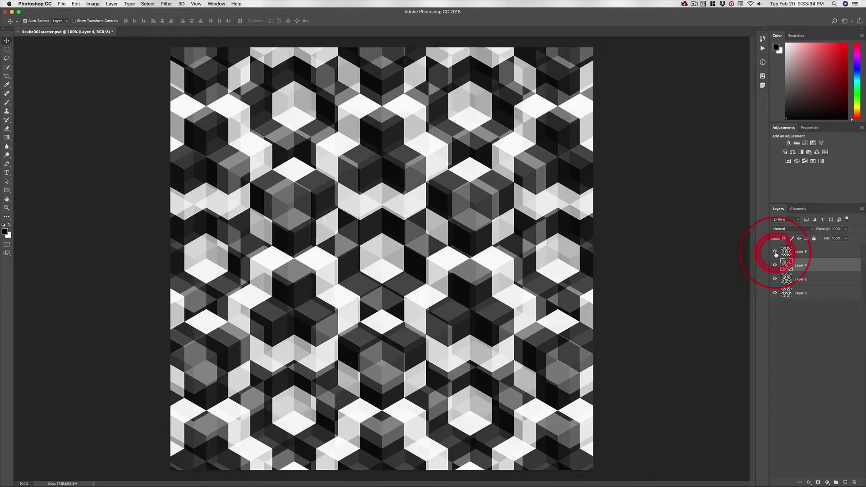
{"action": "left_click", "coordinate": [775, 253]}
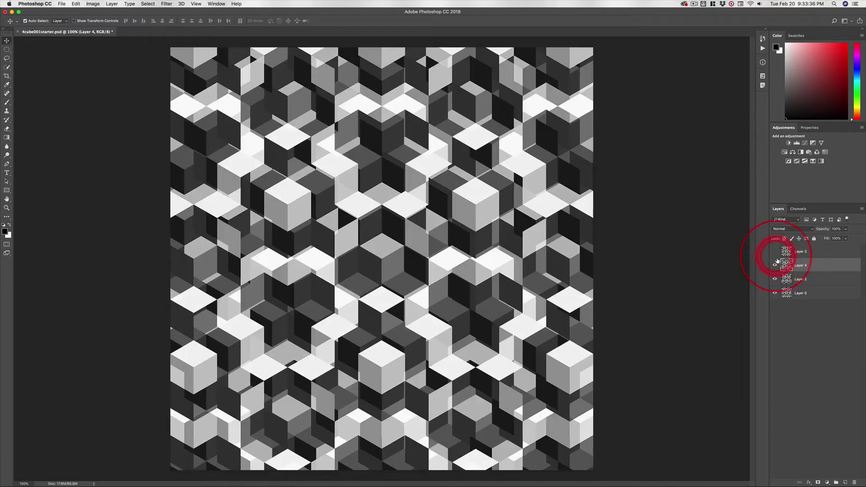
Hide Layer 4 and cycle Layer 2's blend mode through Difference, Exclusion, Subtract and Divide, ending on Normal.
{"action": "left_click", "coordinate": [775, 266]}
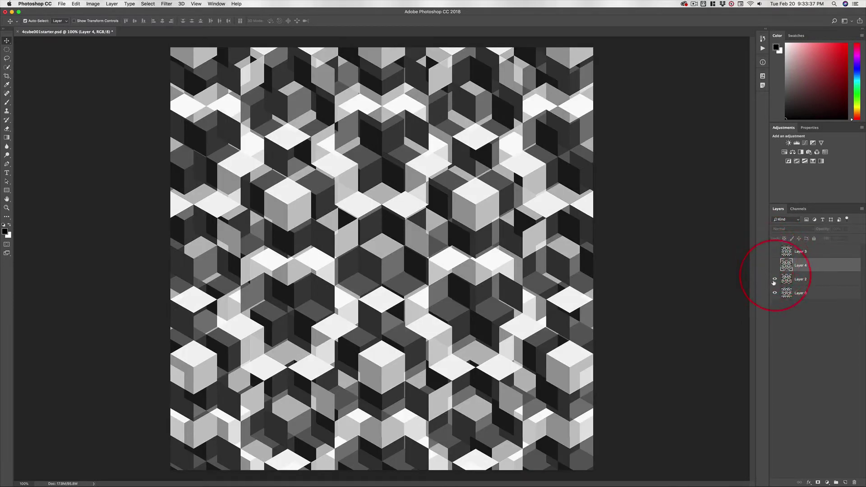
{"action": "left_click", "coordinate": [803, 283]}
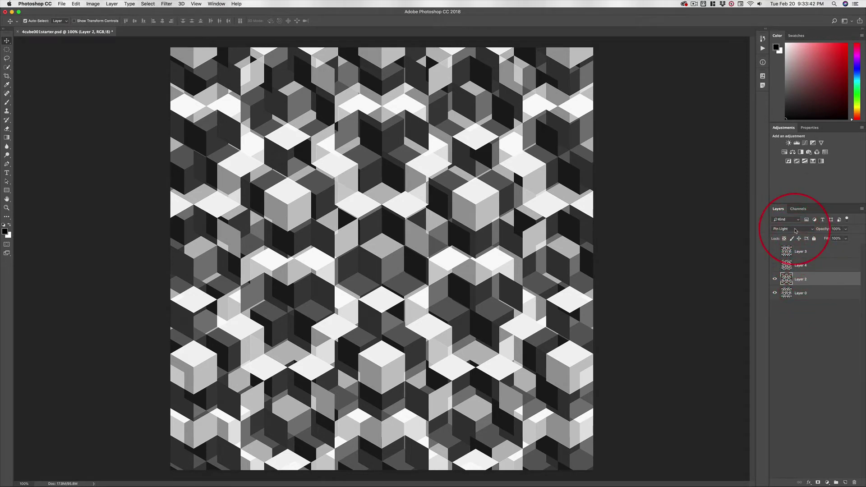
{"action": "key", "text": "shift"}
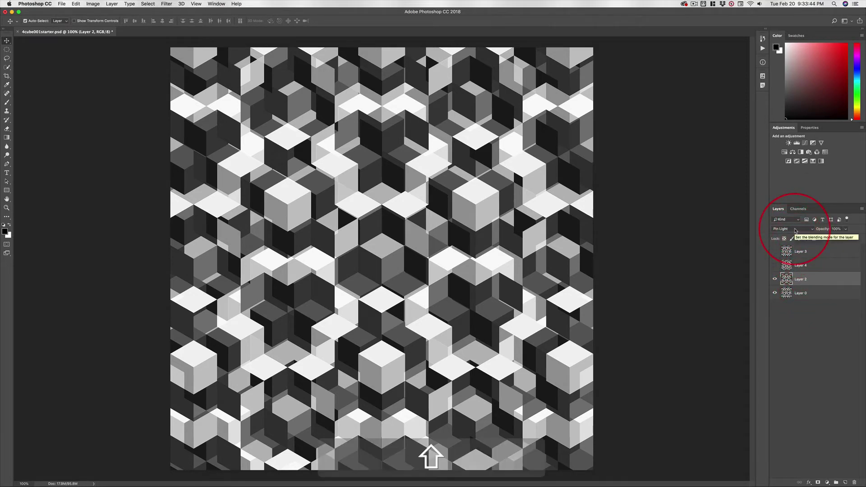
{"action": "key", "text": "shift+equal"}
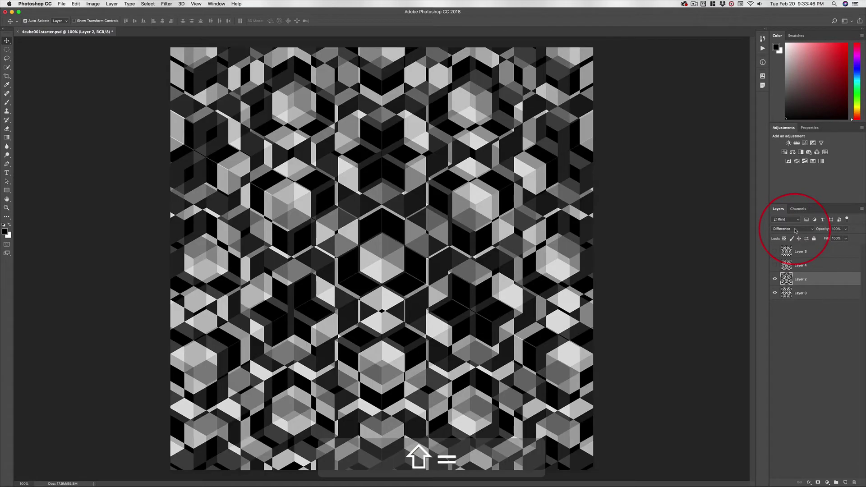
{"action": "key", "text": "shift+equal"}
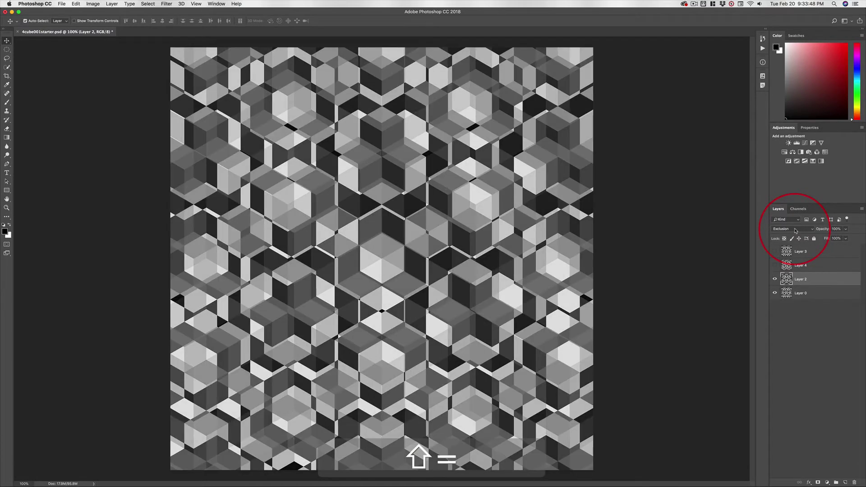
{"action": "key", "text": "shift+equal"}
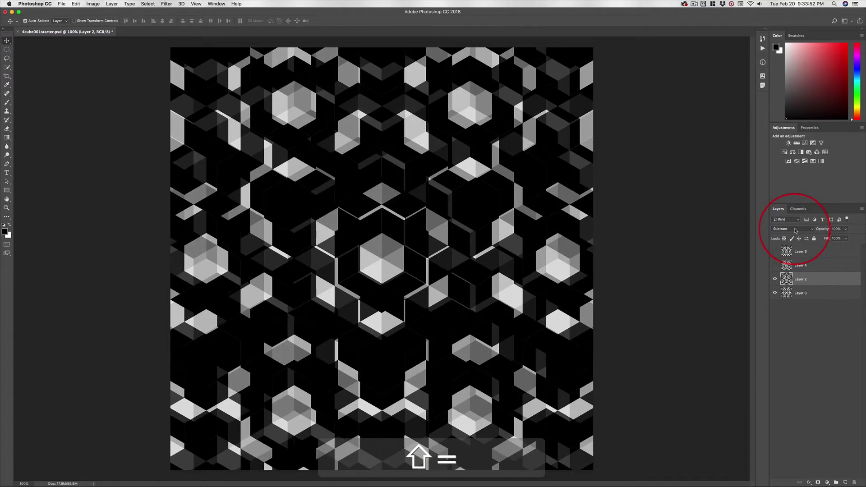
{"action": "key", "text": "shift+equal"}
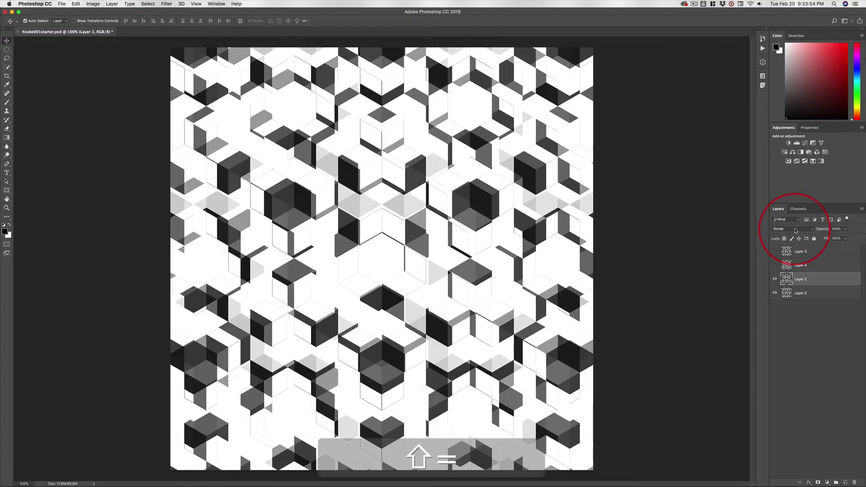
{"action": "key", "text": "shift+equal"}
{"action": "key", "text": "shift+equal"}
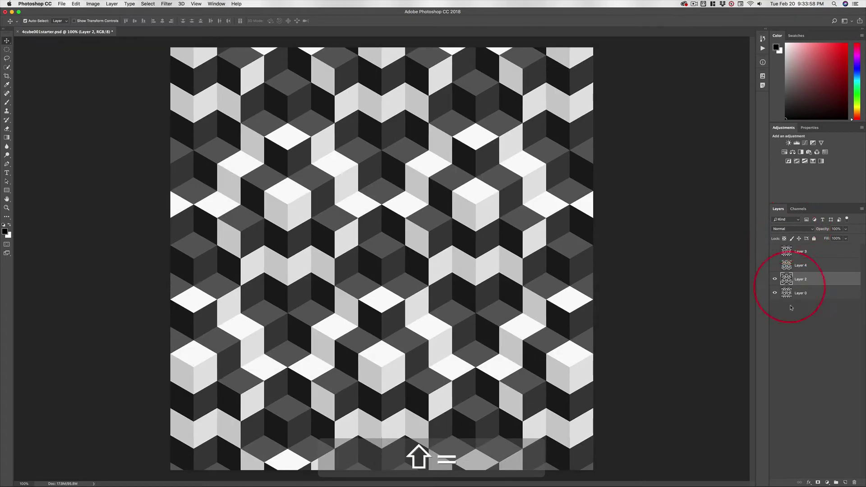
Toggle Layer 4's visibility to compare its pattern with Layer 2, leaving Layer 4 shown.
{"action": "left_click", "coordinate": [775, 266]}
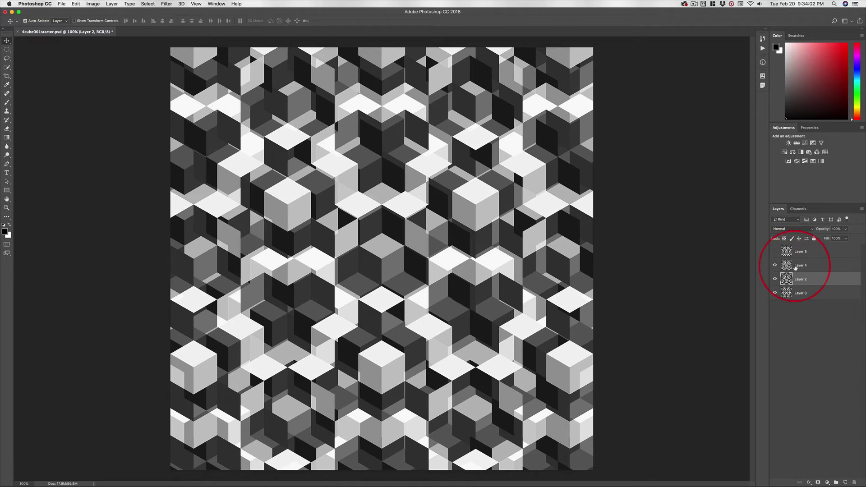
{"action": "left_click", "coordinate": [774, 265]}
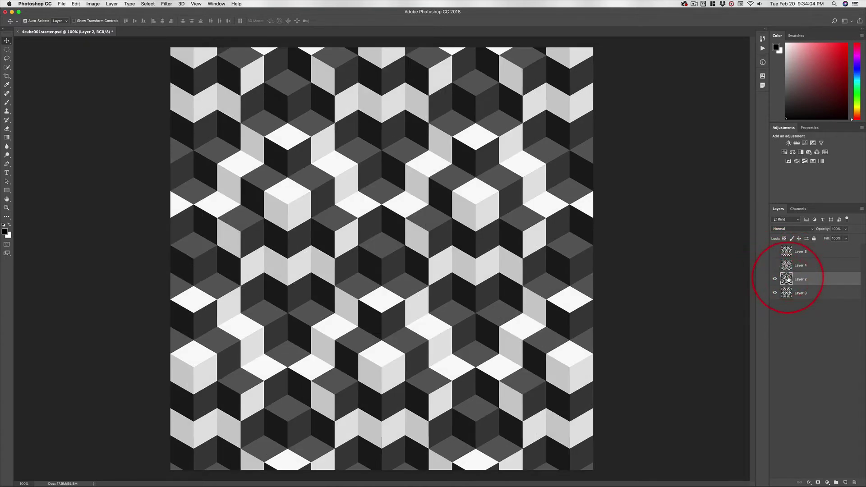
{"action": "left_click", "coordinate": [775, 266]}
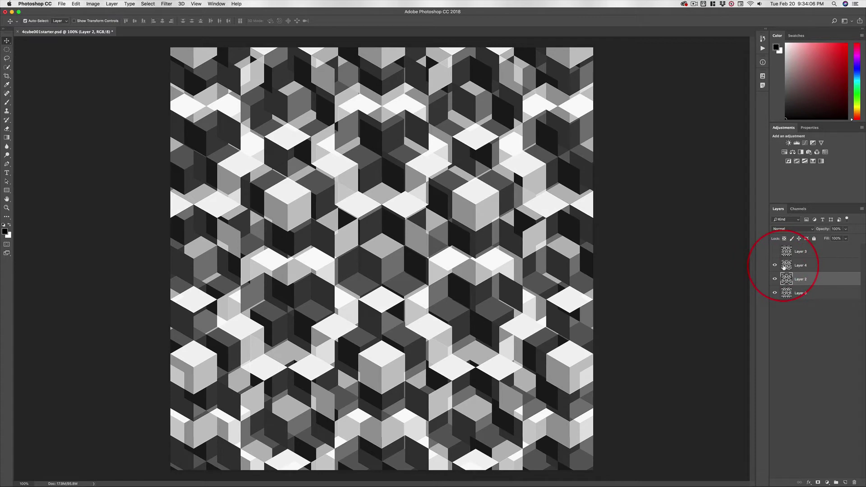
{"action": "key", "text": "shift"}
{"action": "key", "text": "shift+equal"}
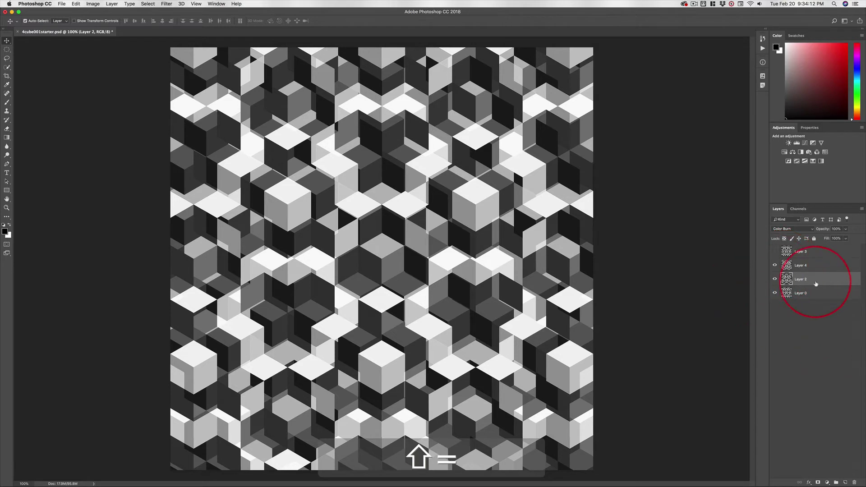
{"action": "left_click", "coordinate": [795, 227]}
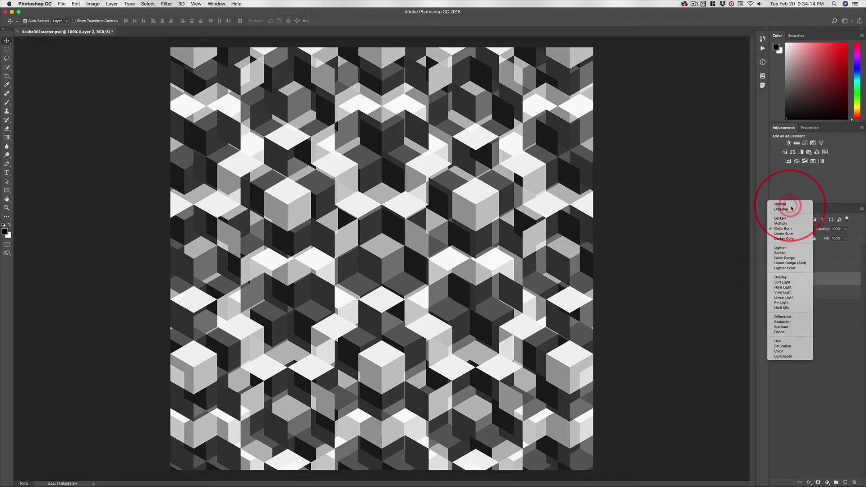
{"action": "left_click", "coordinate": [794, 202]}
Cycle Layer 4's blend mode through the darkening modes and settle on Darker Color.
{"action": "left_click", "coordinate": [812, 266]}
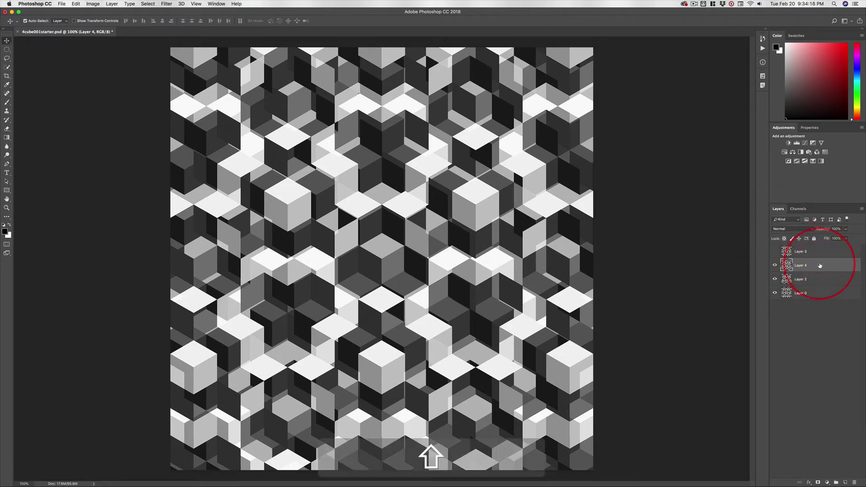
{"action": "key", "text": "shift+equal"}
{"action": "key", "text": "shift+equal"}
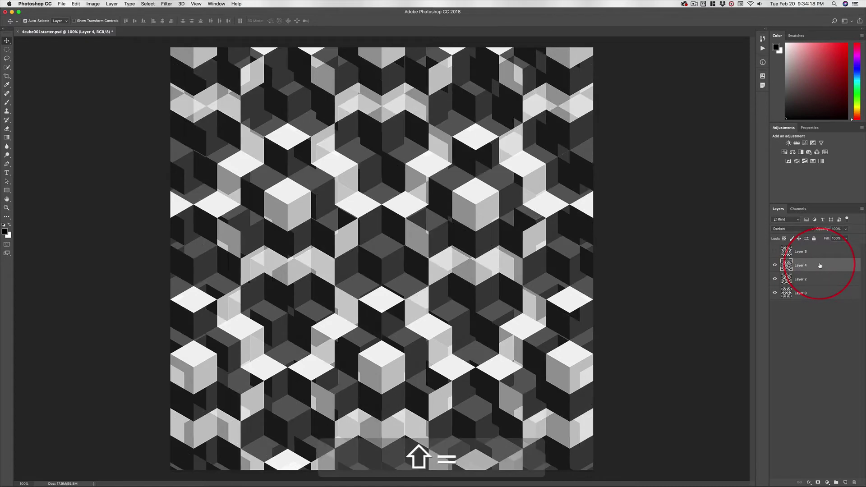
{"action": "key", "text": "shift+equal"}
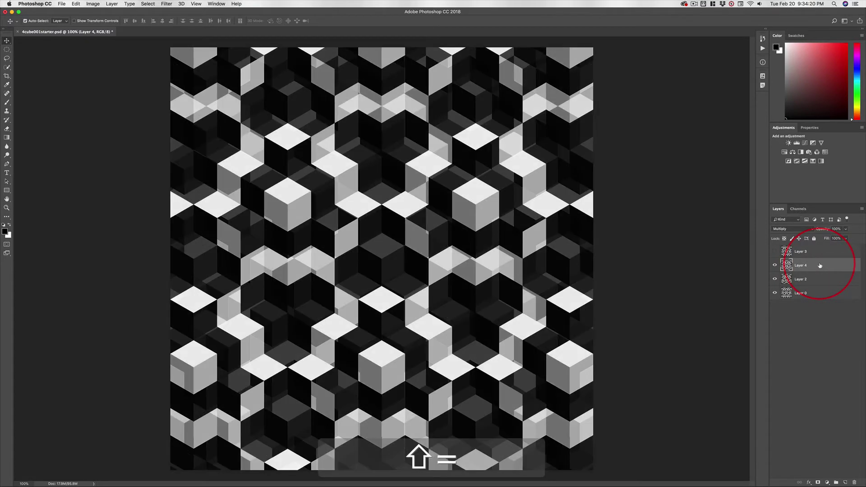
{"action": "key", "text": "shift+equal"}
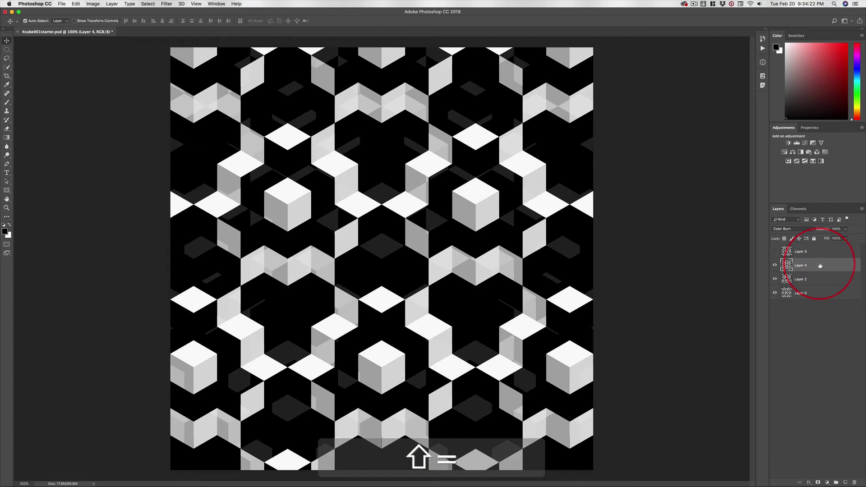
{"action": "key", "text": "shift+equal"}
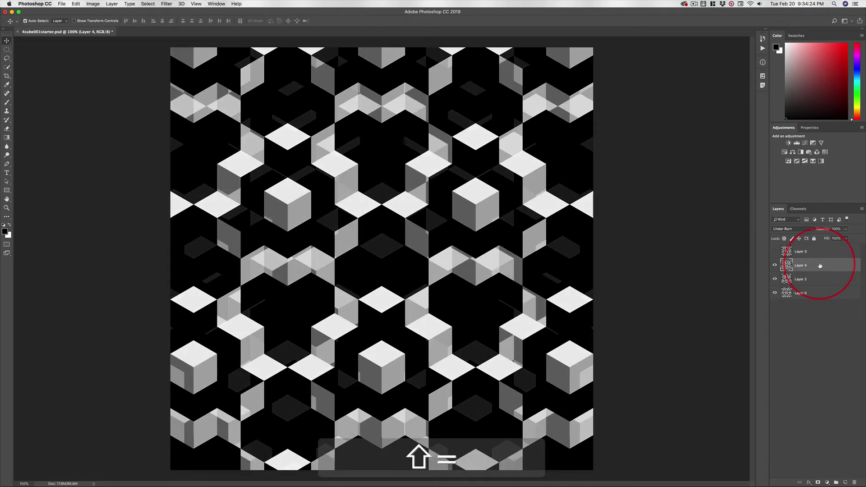
{"action": "key", "text": "shift+equal"}
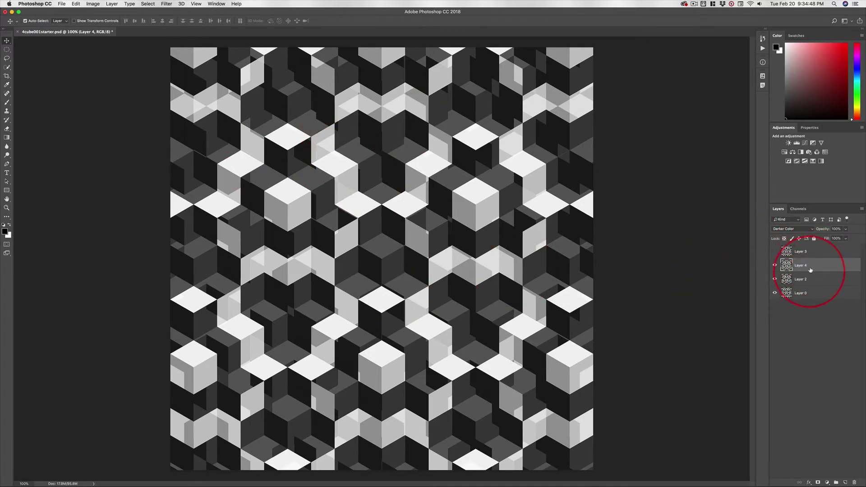
Stamp all visible layers into a new layer above Layer 4 and convert that layer to a smart object.
{"action": "key", "text": "super+alt+shift+n"}
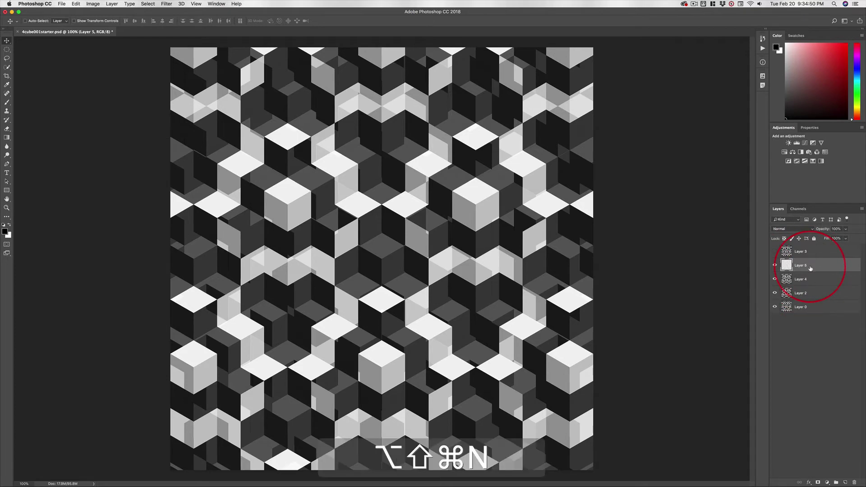
{"action": "key", "text": "super+alt+shift+e"}
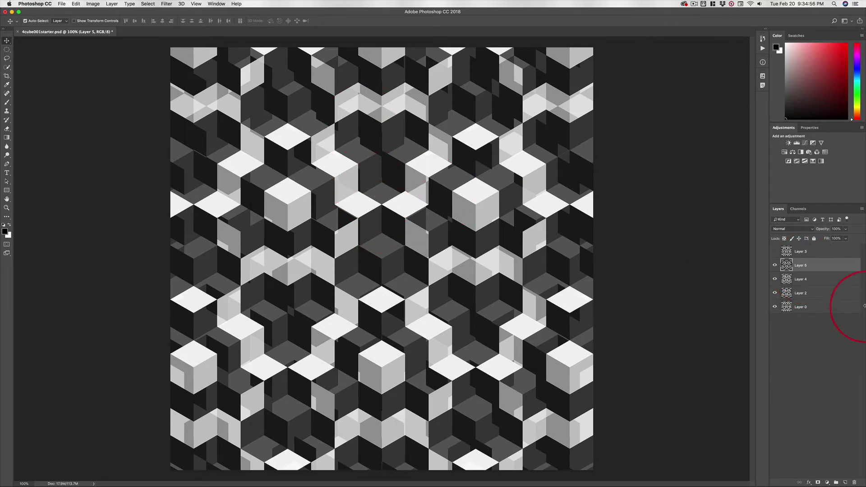
{"action": "right_click", "coordinate": [823, 265]}
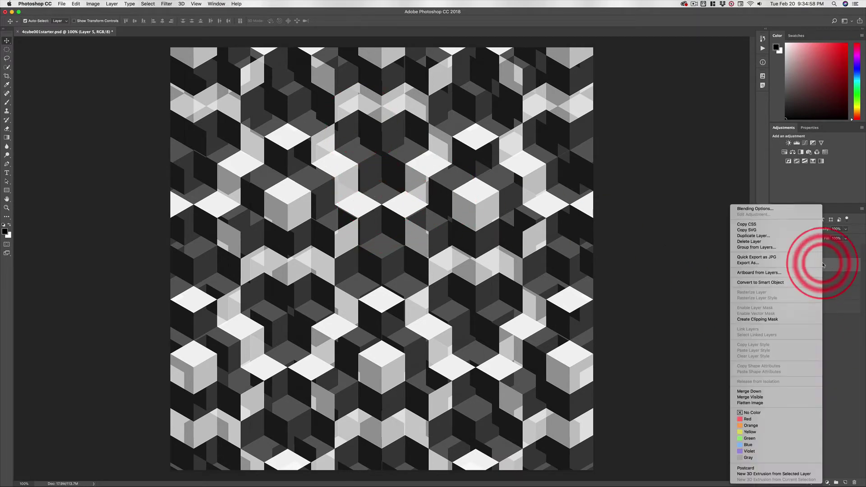
{"action": "left_click", "coordinate": [794, 283]}
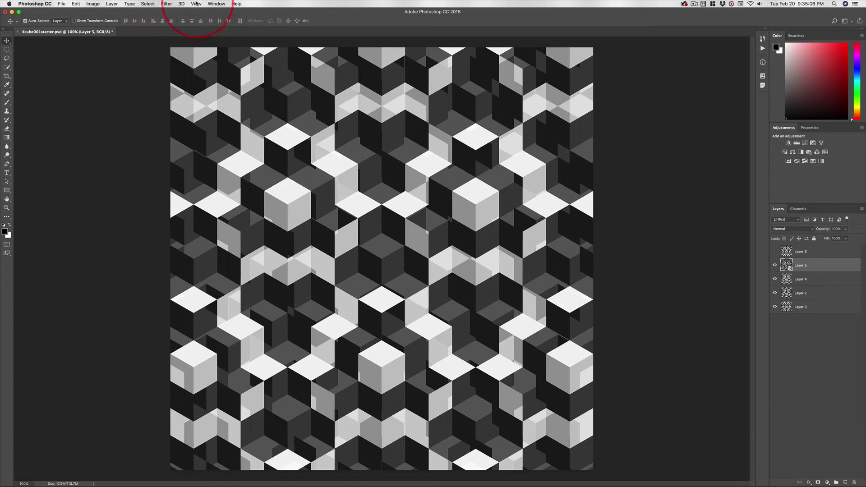
Apply a Motion Blur smart filter to Layer 5 with an angle of 30° and a distance of 333 pixels.
{"action": "left_click", "coordinate": [166, 3]}
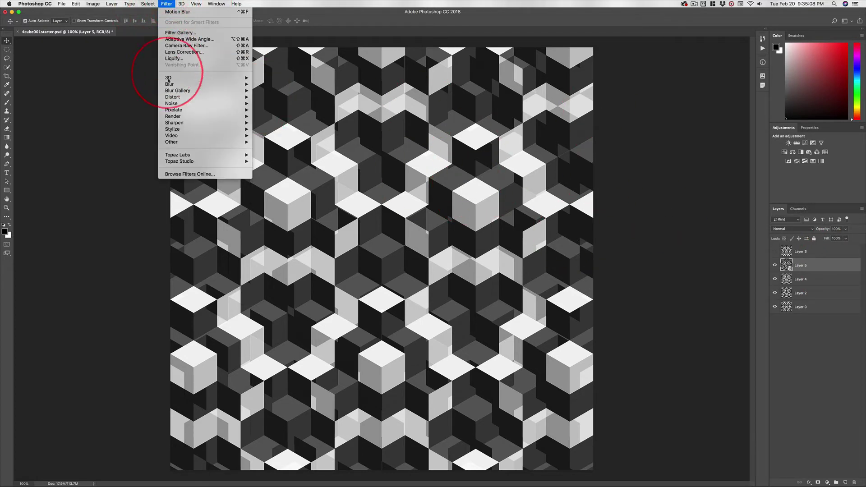
{"action": "mouse_move", "coordinate": [169, 85]}
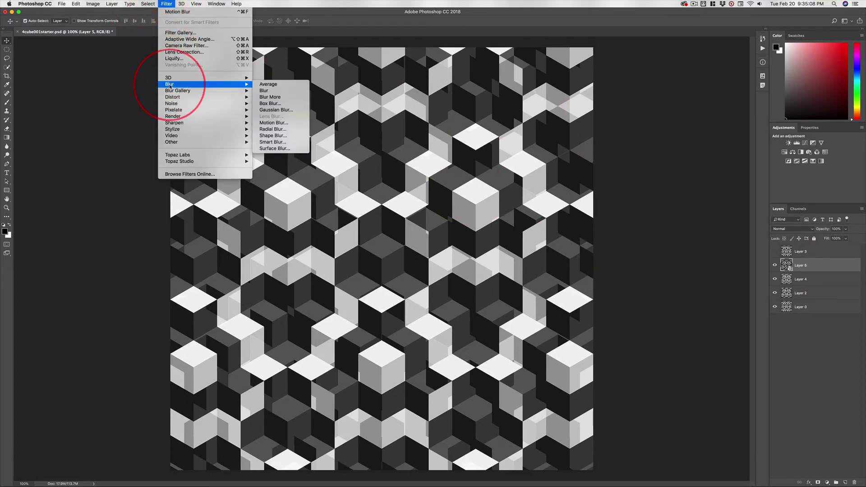
{"action": "left_click", "coordinate": [281, 123]}
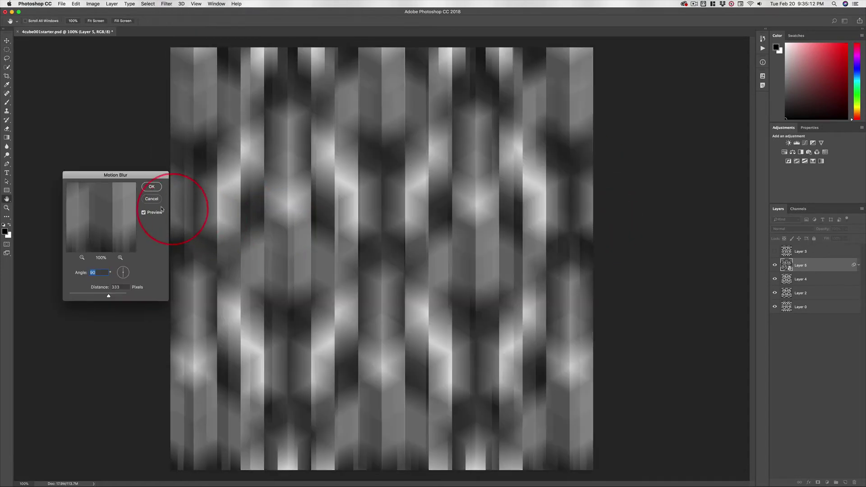
{"action": "left_click_drag", "start_coordinate": [146, 178], "coordinate": [673, 180]}
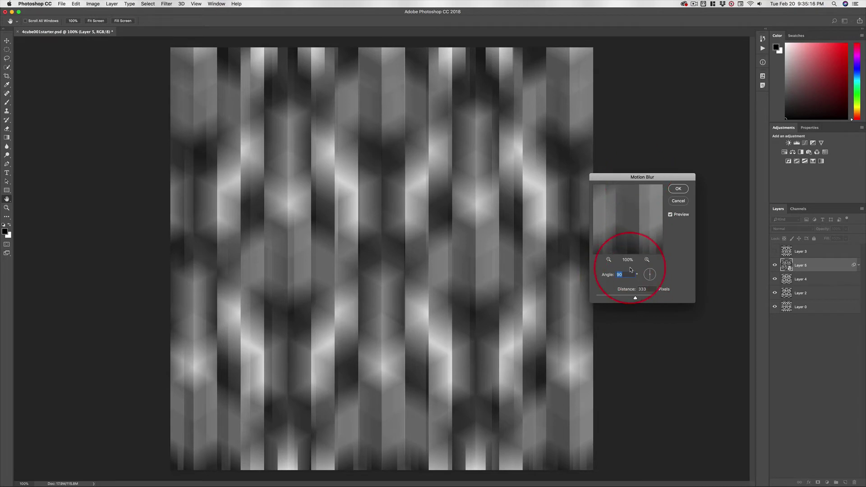
{"action": "type", "text": "30"}
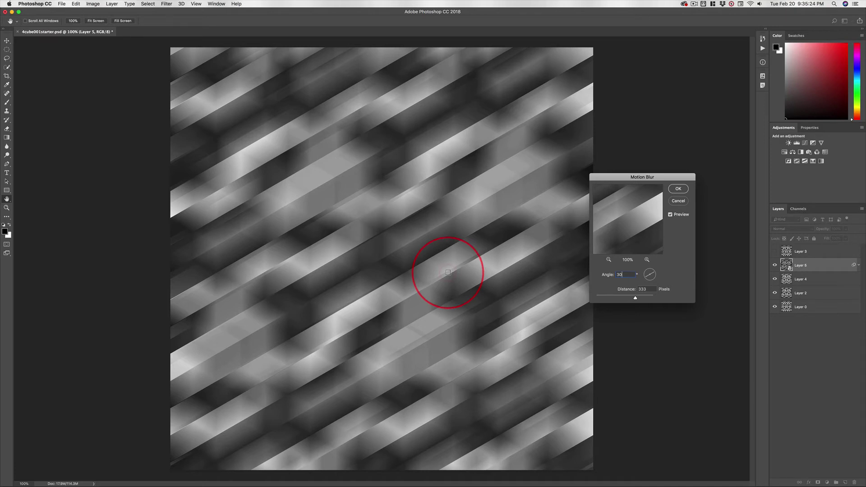
{"action": "left_click", "coordinate": [678, 189]}
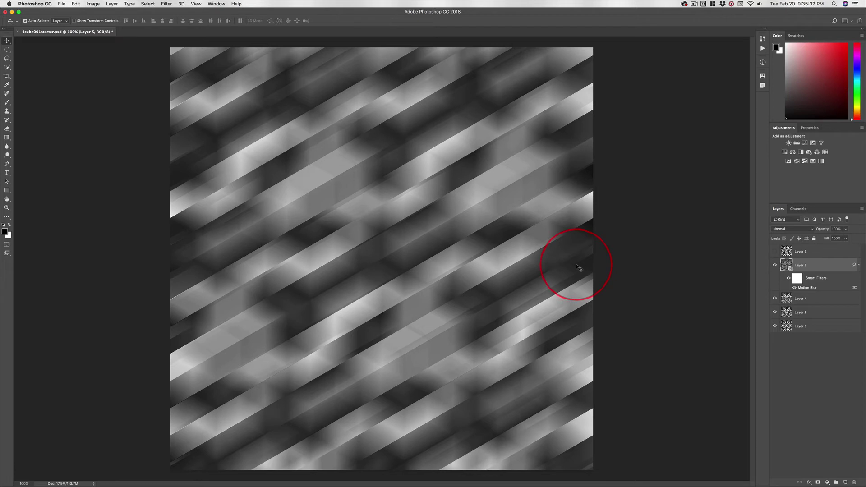
Cycle the blurred Layer 5's blend mode to Darker Color and stamp the visible result into a new layer above it.
{"action": "key", "text": "shift+equal"}
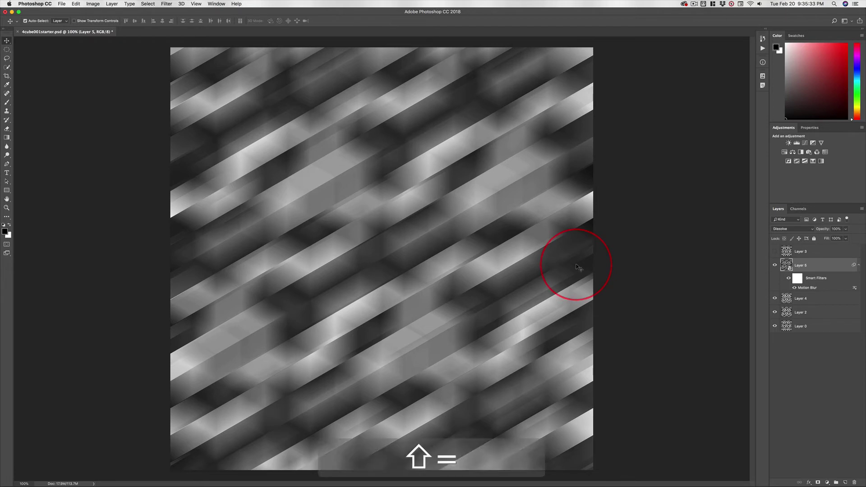
{"action": "key", "text": "shift+equal"}
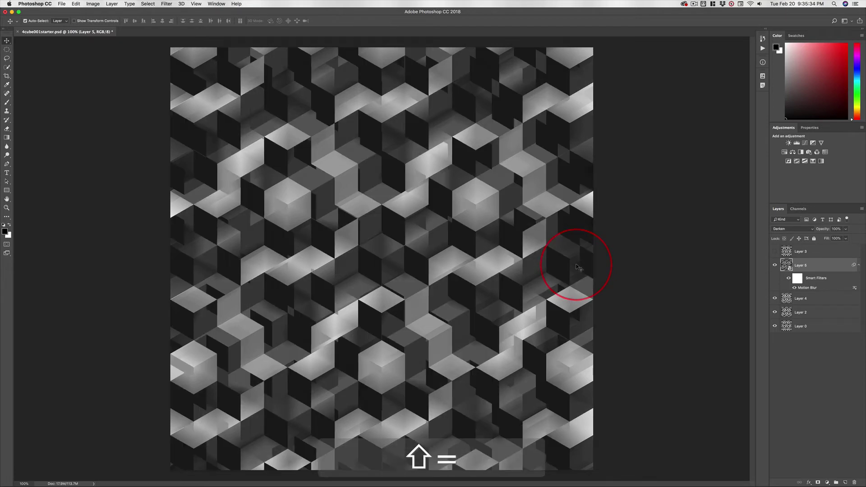
{"action": "key", "text": "shift+equal"}
{"action": "key", "text": "shift+equal"}
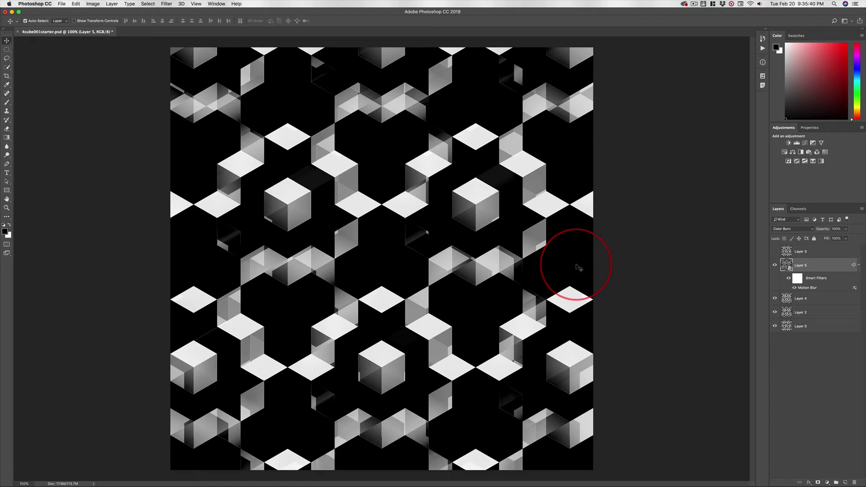
{"action": "key", "text": "shift+equal"}
{"action": "key", "text": "shift+equal"}
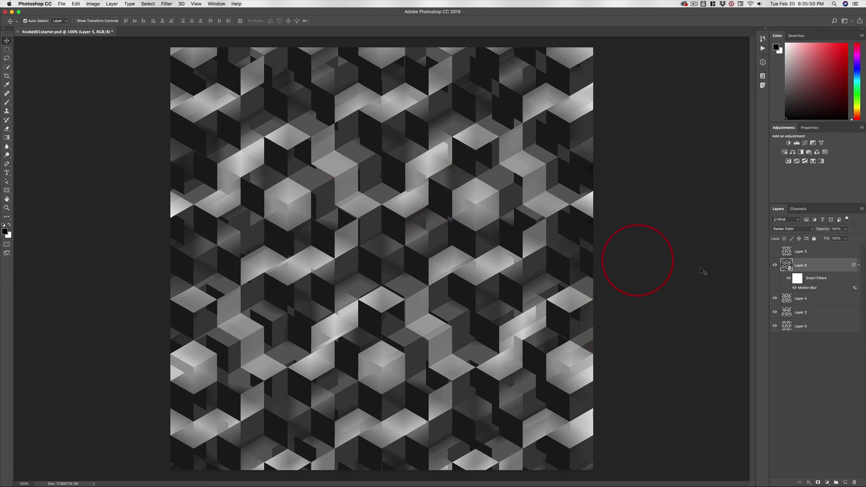
{"action": "key", "text": "alt+shift+super+n"}
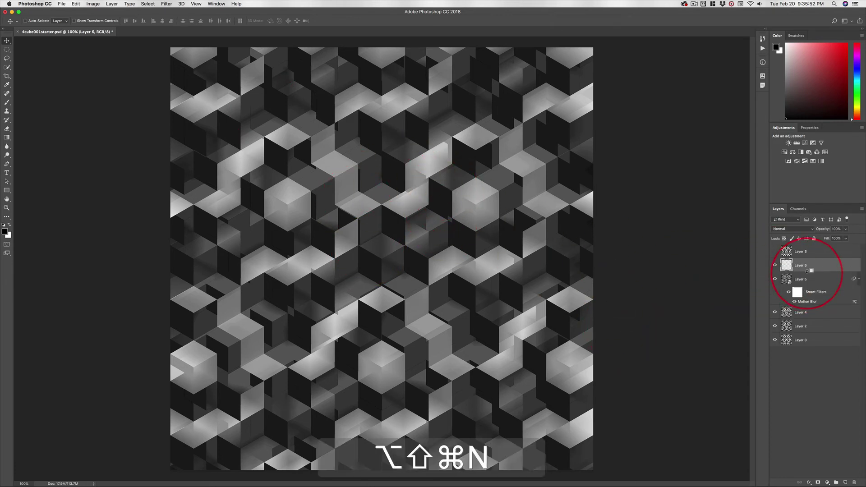
{"action": "key", "text": "alt+shift+super+e"}
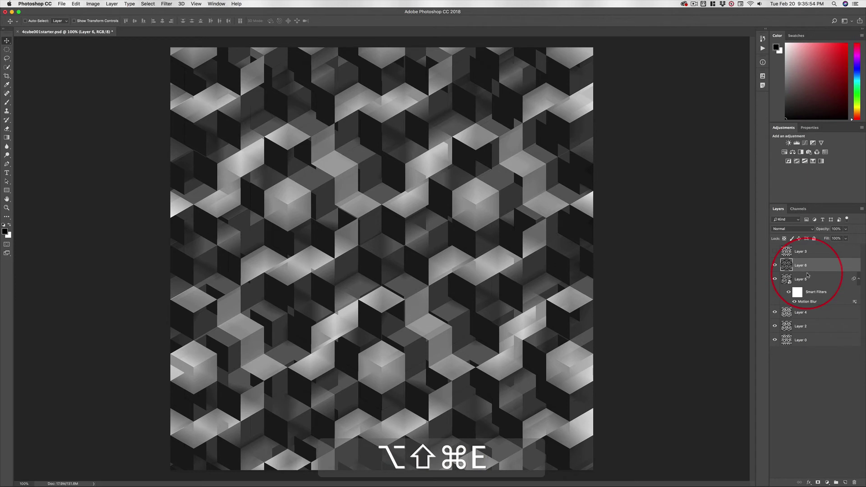
Convert Layer 6 to a smart object and try the automatic tone correction in a Camera Raw filter, returning to the default settings.
{"action": "key", "text": "alt+shift+super+o"}
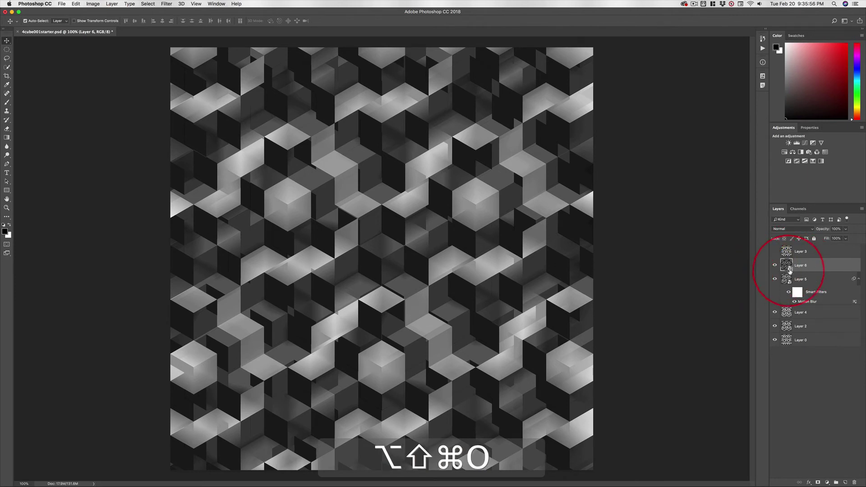
{"action": "key", "text": "shift+super+a"}
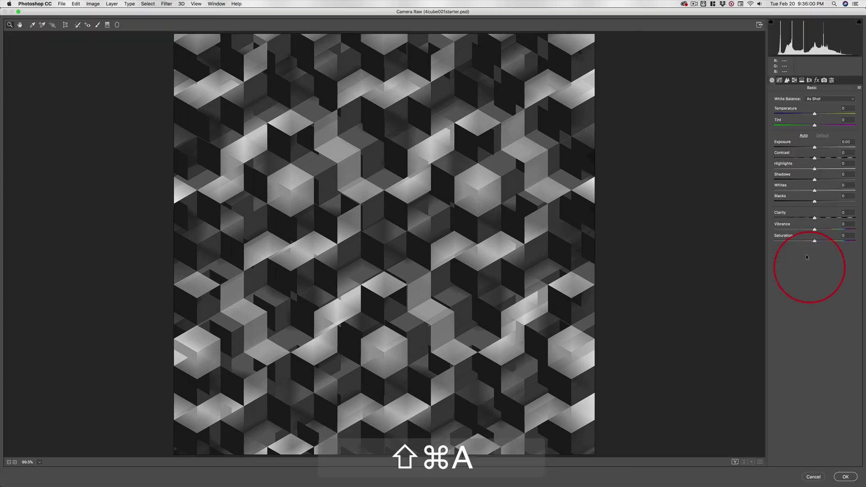
{"action": "left_click", "coordinate": [804, 136]}
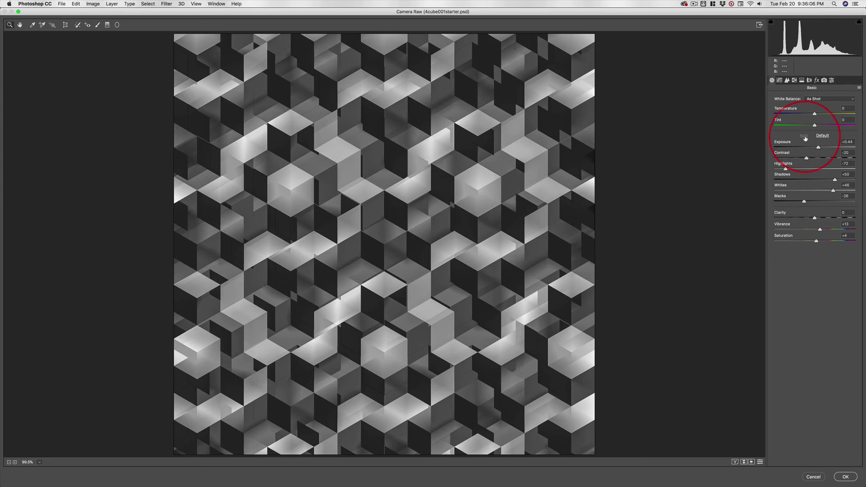
{"action": "left_click", "coordinate": [823, 135]}
Set Exposure to +0.88, Highlights to -19, Whites to +20 and Blacks to -37, and compare the result with the default settings.
{"action": "left_click", "coordinate": [819, 145]}
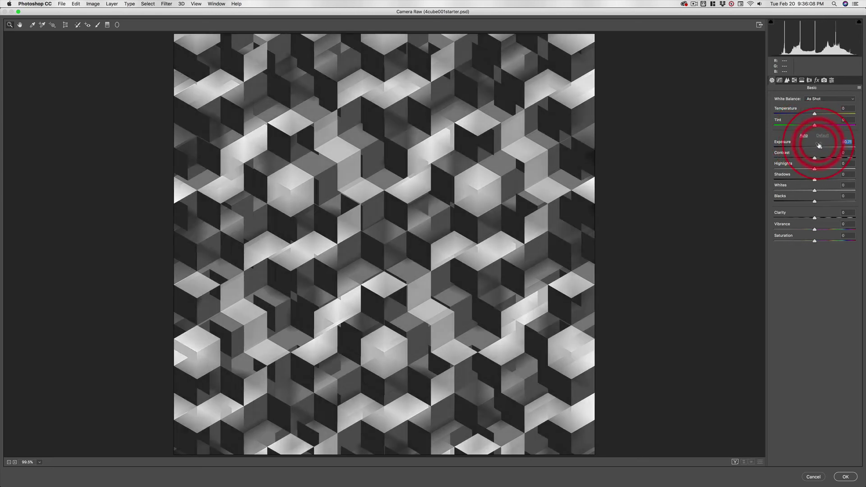
{"action": "left_click_drag", "start_coordinate": [819, 145], "coordinate": [821, 145]}
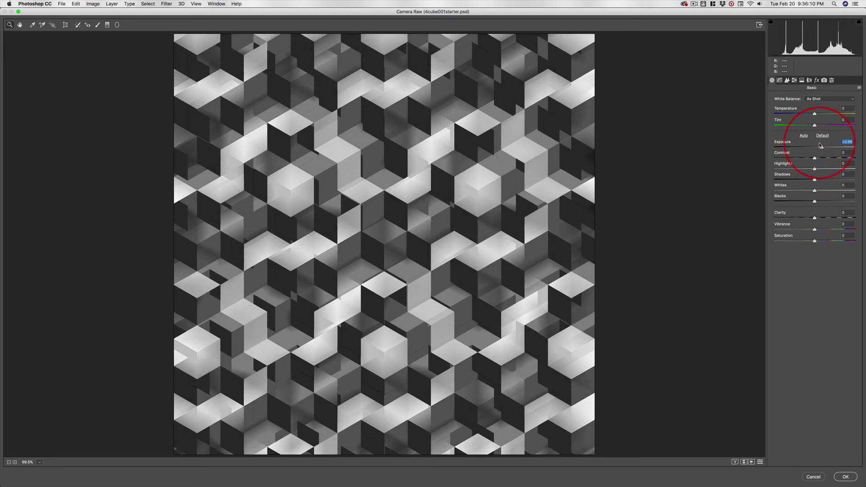
{"action": "left_click_drag", "start_coordinate": [814, 202], "coordinate": [802, 165]}
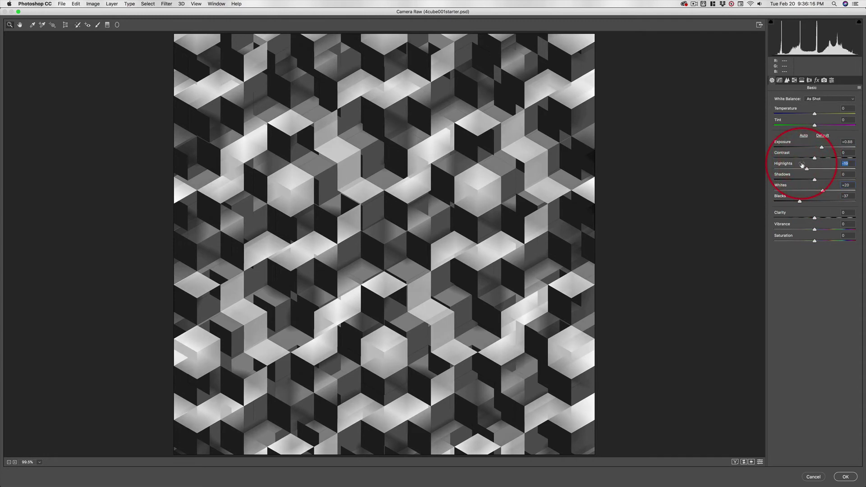
{"action": "key", "text": "super+r"}
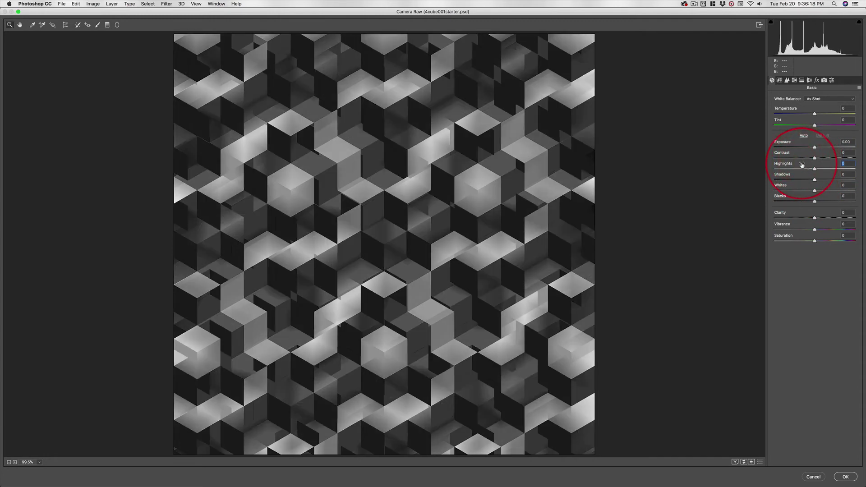
{"action": "key", "text": "super+z"}
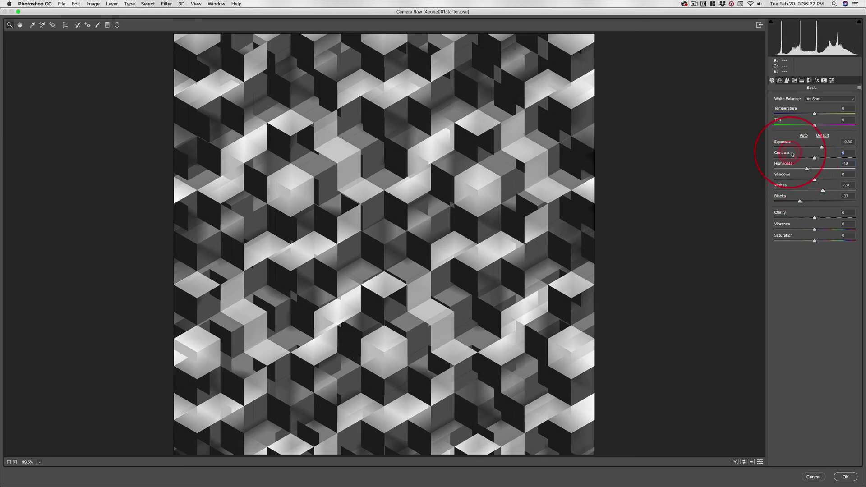
Raise Contrast to +19, try Clarity at +30 but return it to 0, and apply the Camera Raw filter.
{"action": "mouse_move", "coordinate": [813, 156]}
{"action": "left_mouse_down"}
{"action": "mouse_move", "coordinate": [840, 158]}
{"action": "mouse_move", "coordinate": [798, 153]}
{"action": "left_mouse_up"}
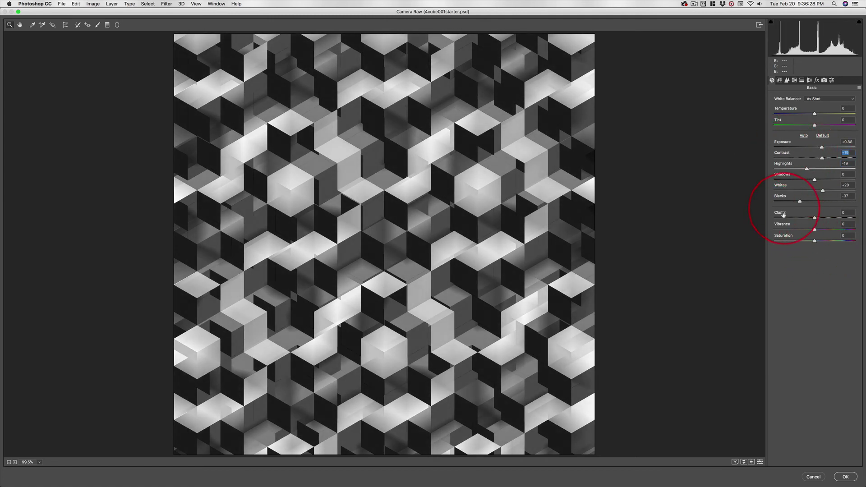
{"action": "left_click_drag", "start_coordinate": [796, 212], "coordinate": [801, 213]}
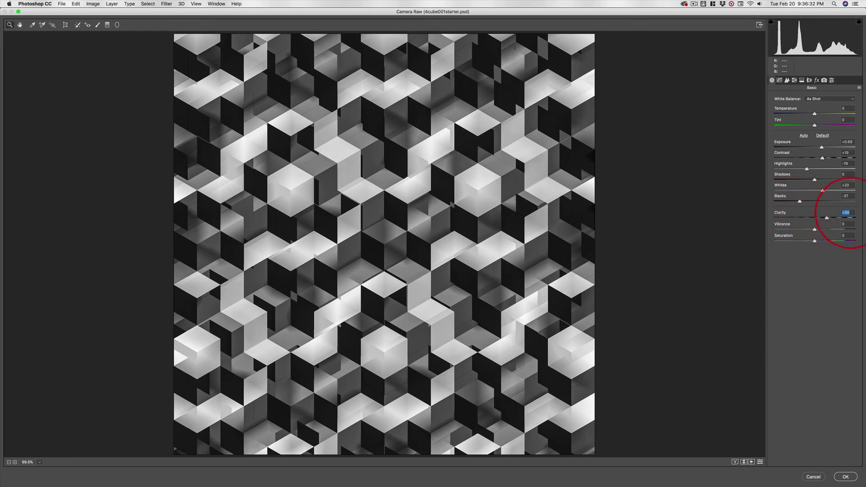
{"action": "type", "text": "0"}
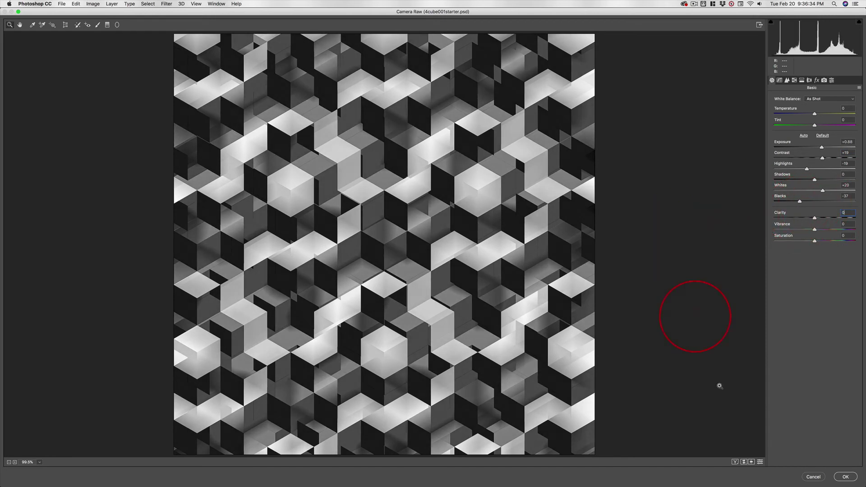
{"action": "left_click", "coordinate": [846, 477]}
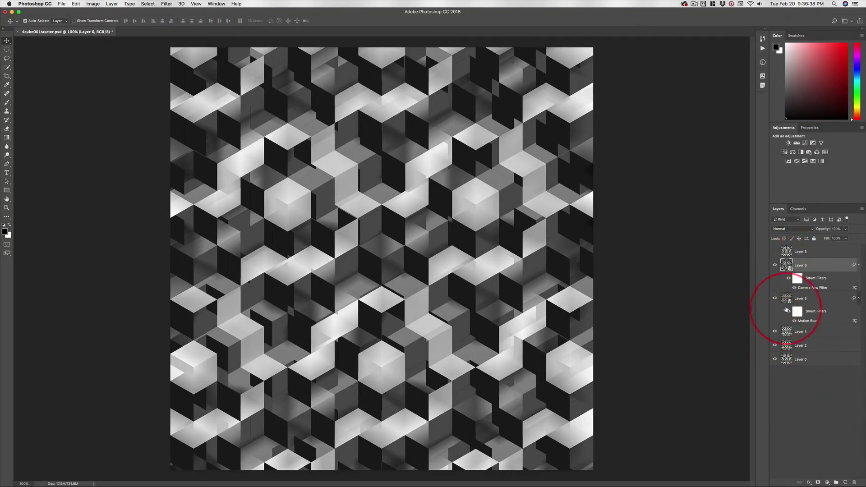
Hide Layer 5 and Layer 4, and cycle Layer 6's blend mode through the darkening modes to Lighten.
{"action": "left_click", "coordinate": [775, 298]}
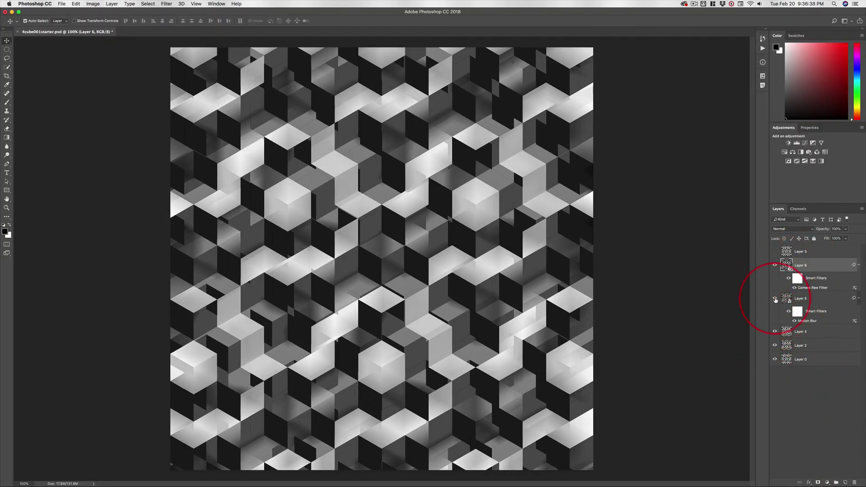
{"action": "left_click", "coordinate": [775, 332]}
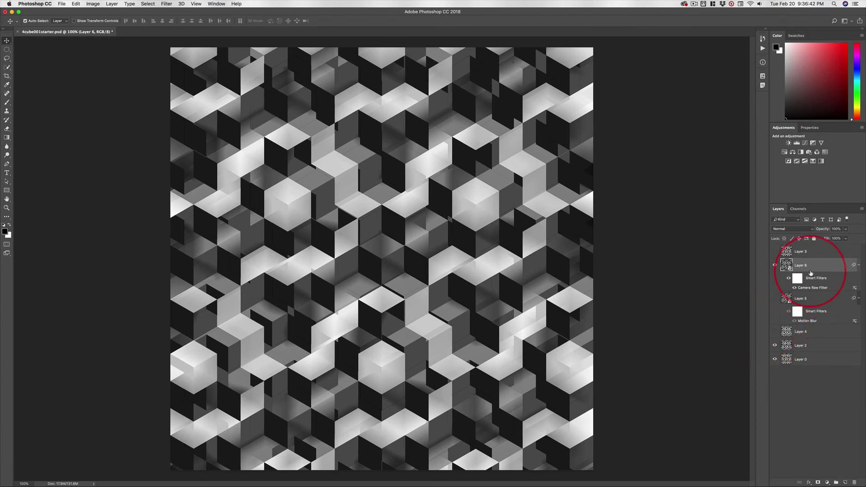
{"action": "key", "text": "shift+equal"}
{"action": "key", "text": "shift+equal"}
{"action": "key", "text": "shift+equal"}
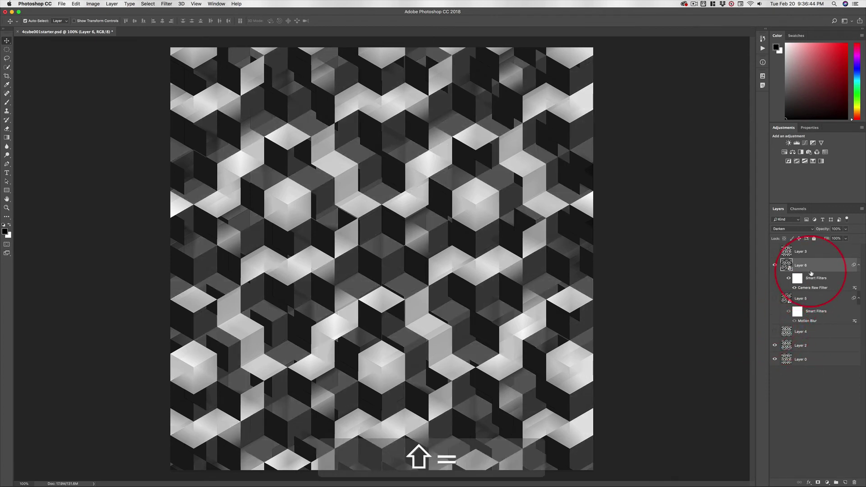
{"action": "key", "text": "shift+equal"}
{"action": "key", "text": "shift+equal"}
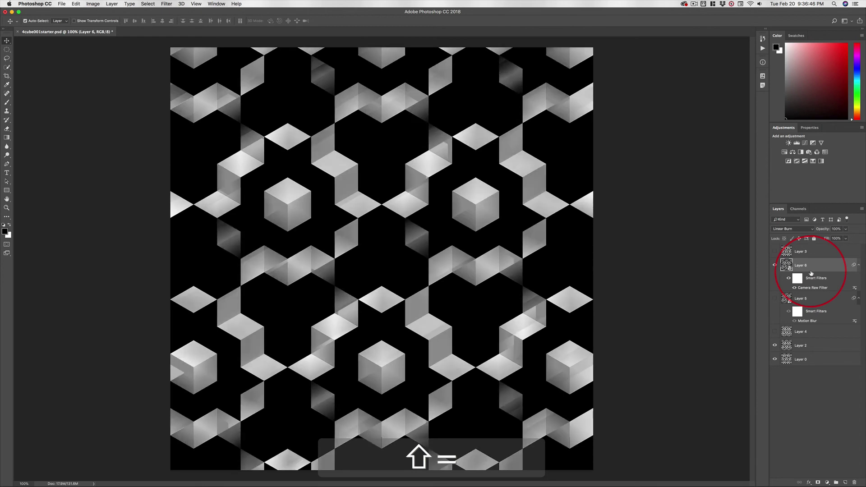
{"action": "key", "text": "shift+minus"}
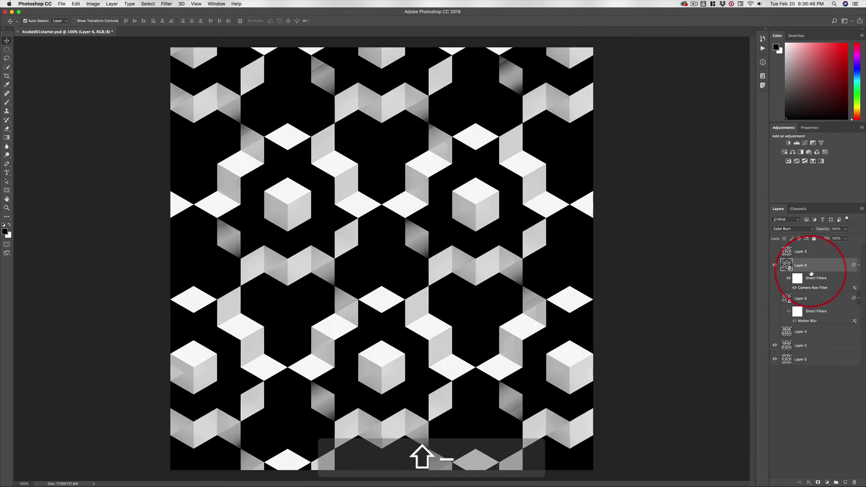
{"action": "key", "text": "shift+equal"}
{"action": "key", "text": "shift+equal"}
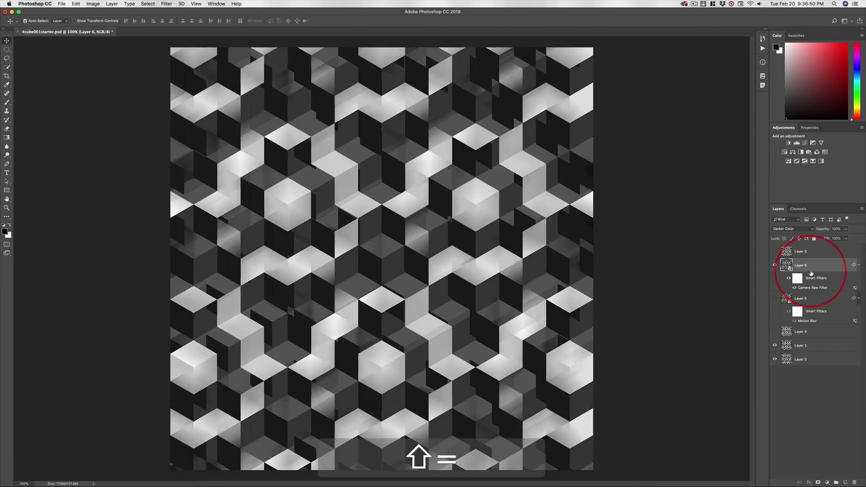
{"action": "key", "text": "shift+equal"}
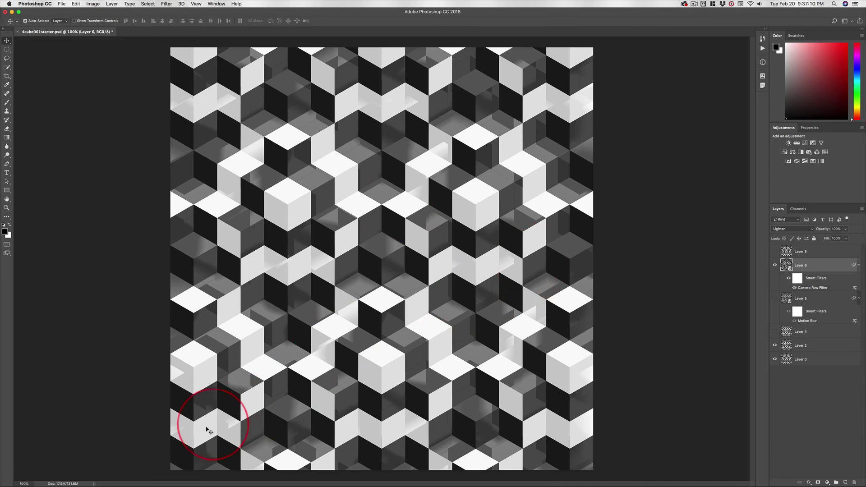
Hide Layer 0, briefly isolating it to view its cube pattern before restoring the other layers' visibility.
{"action": "mouse_move", "coordinate": [62, 486]}
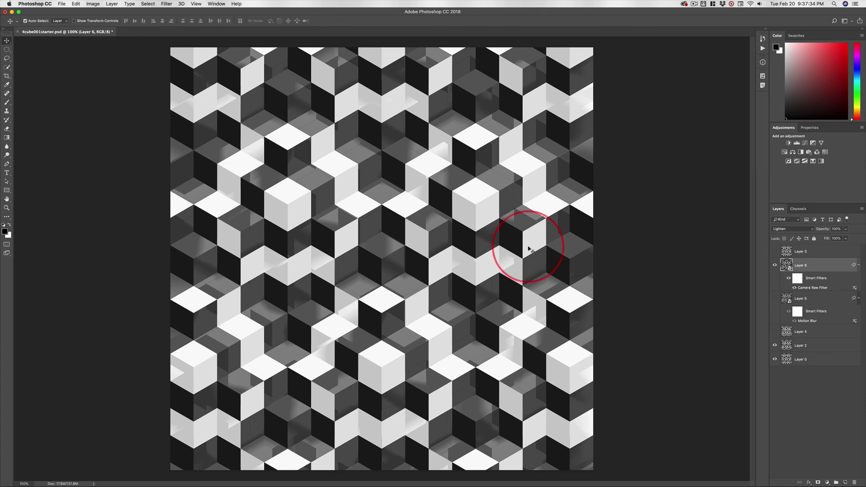
{"action": "left_click", "coordinate": [775, 359], "text": "super"}
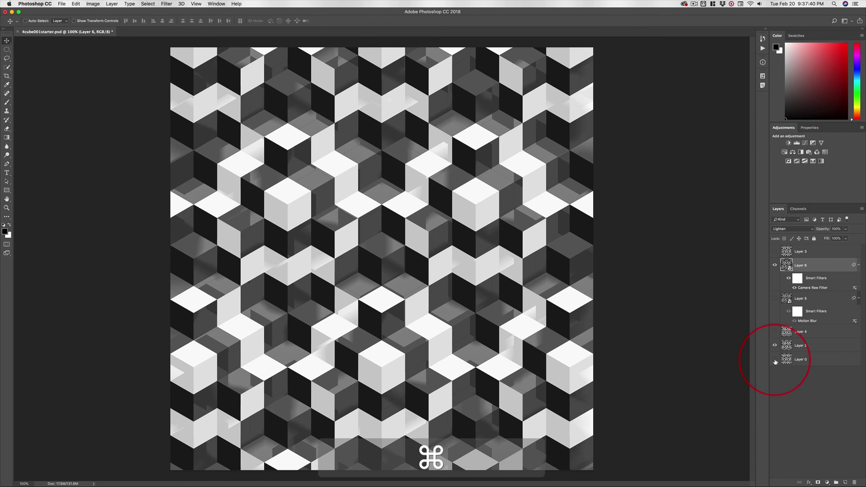
{"action": "left_click", "coordinate": [775, 360], "text": "alt"}
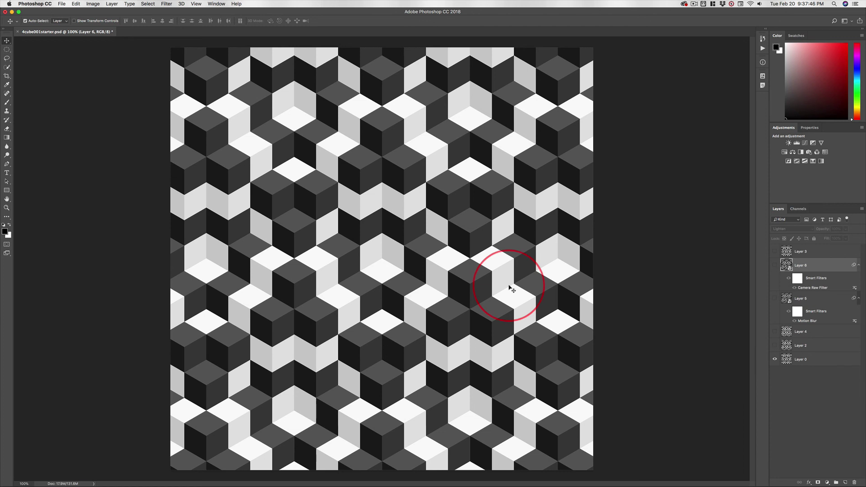
{"action": "left_click", "coordinate": [775, 360], "text": "alt"}
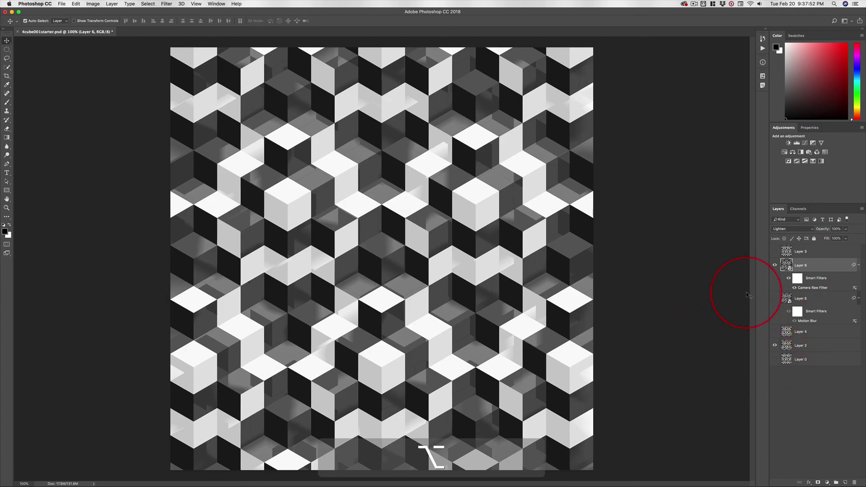
Cycle Layer 6's blend mode through the lightening and contrast modes, then Difference and Exclusion, as far as Subtract.
{"action": "key", "text": "shift"}
{"action": "key", "text": "shift+equal"}
{"action": "key", "text": "shift+equal"}
{"action": "key", "text": "shift+equal"}
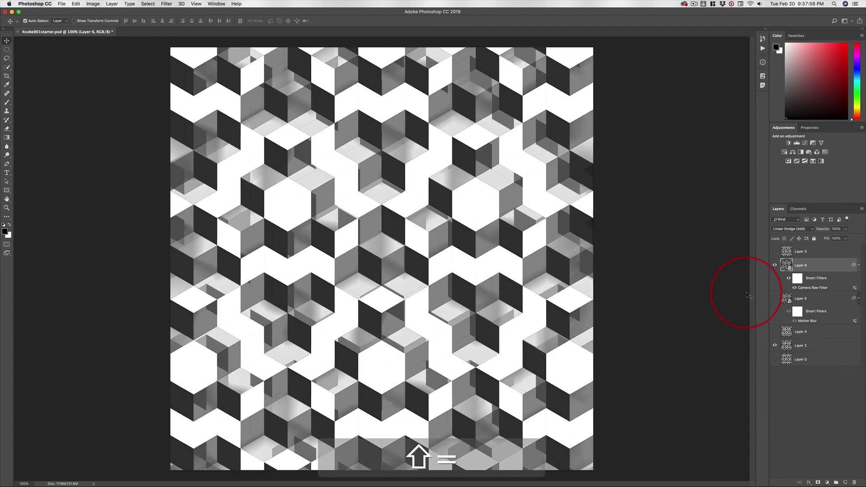
{"action": "key", "text": "shift+equal"}
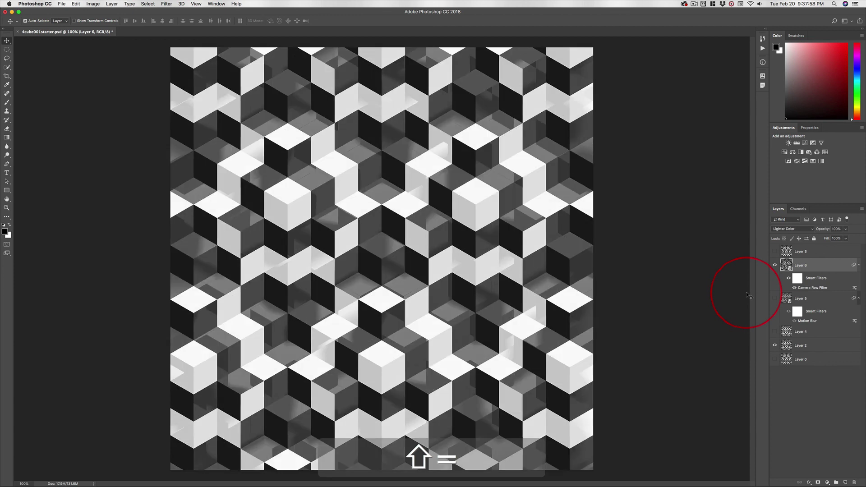
{"action": "key", "text": "shift+equal"}
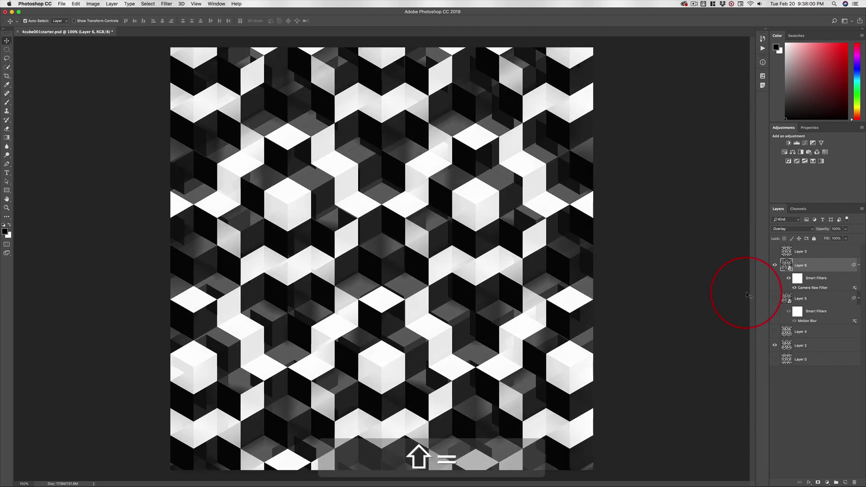
{"action": "key", "text": "shift+equal"}
{"action": "key", "text": "shift+equal"}
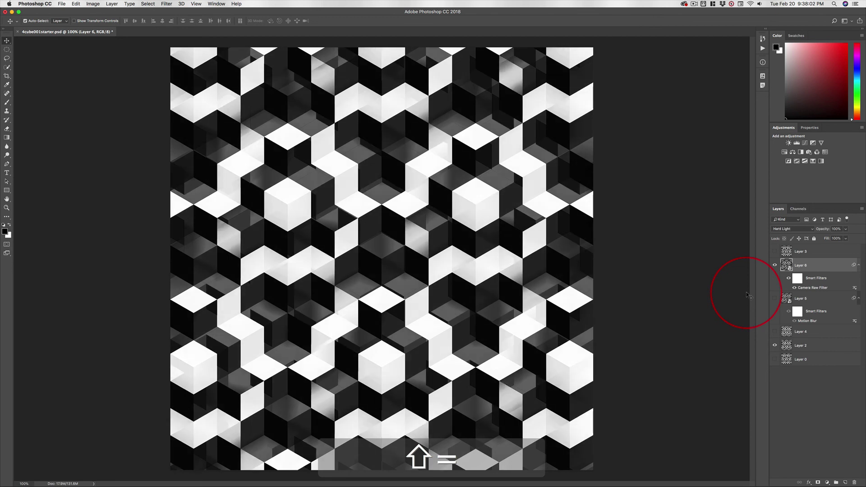
{"action": "key", "text": "shift+equal"}
{"action": "key", "text": "shift+equal"}
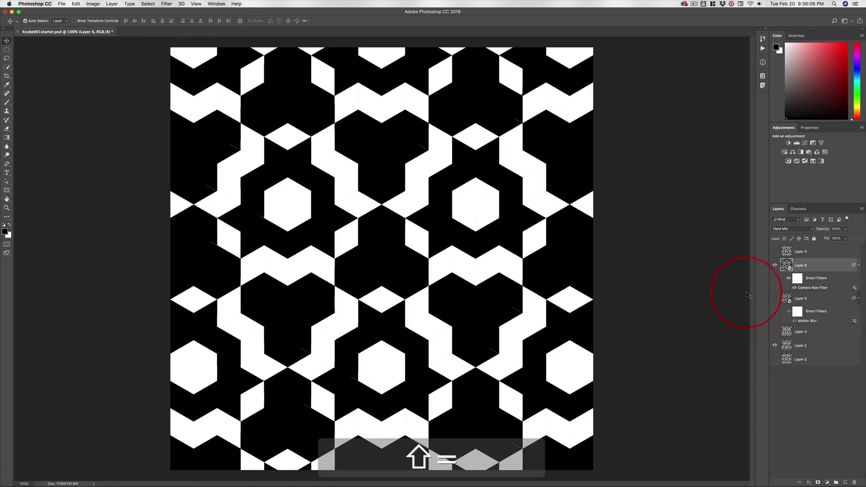
{"action": "key", "text": "shift+equal"}
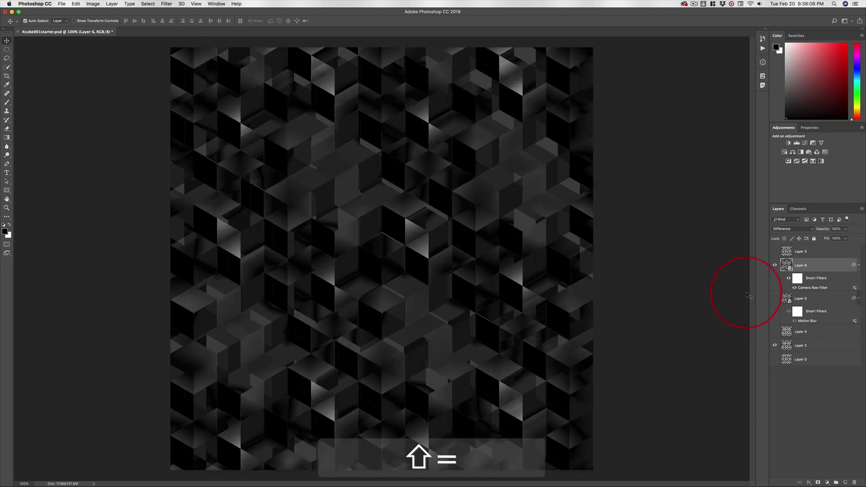
{"action": "key", "text": "shift+equal"}
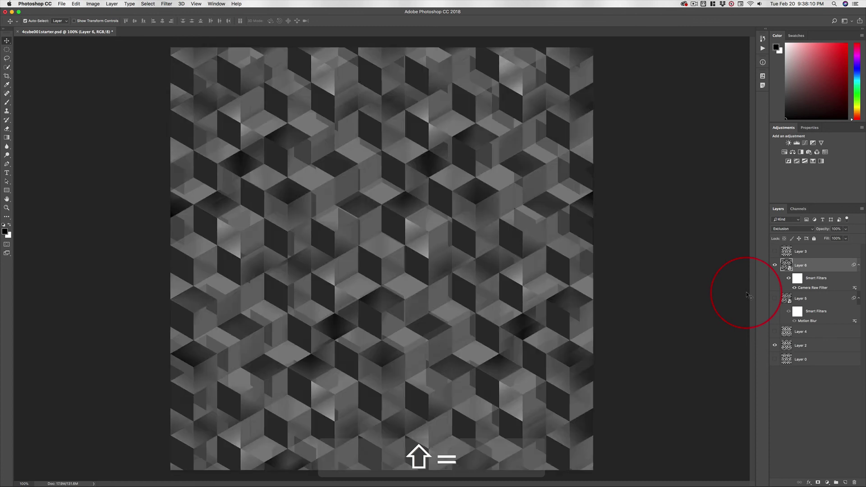
{"action": "key", "text": "shift+equal"}
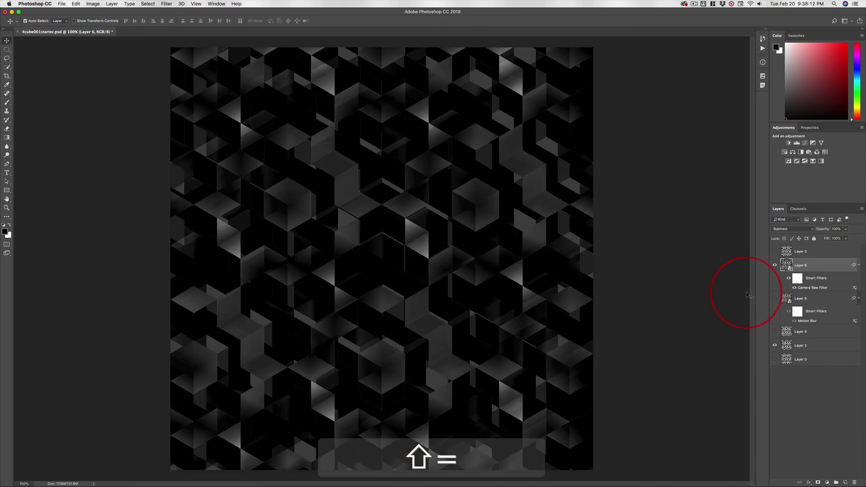